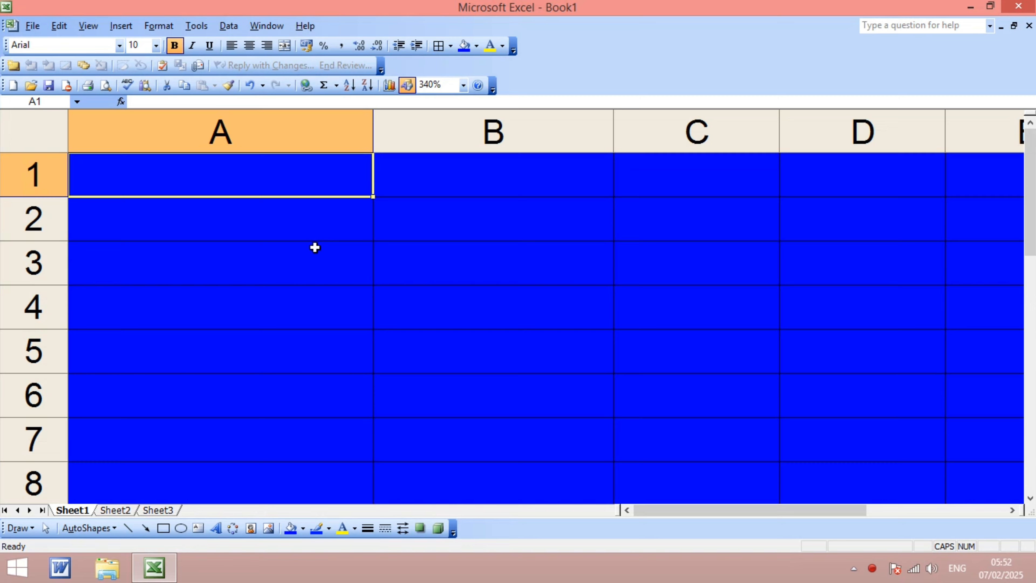
# - Enter the formula =NOW() in cell A1
pyautogui.click(315, 281)
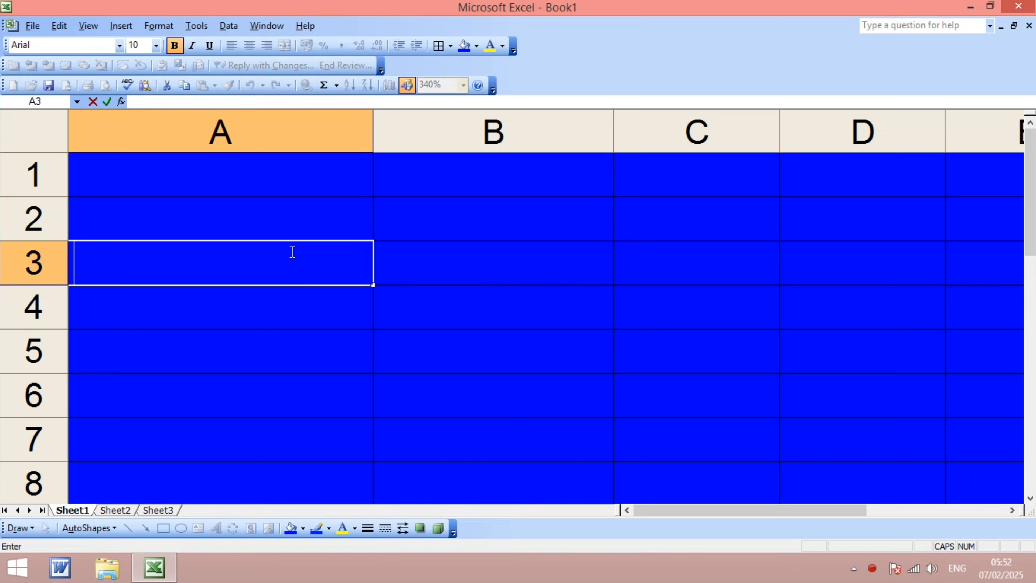
pyautogui.click(186, 180)
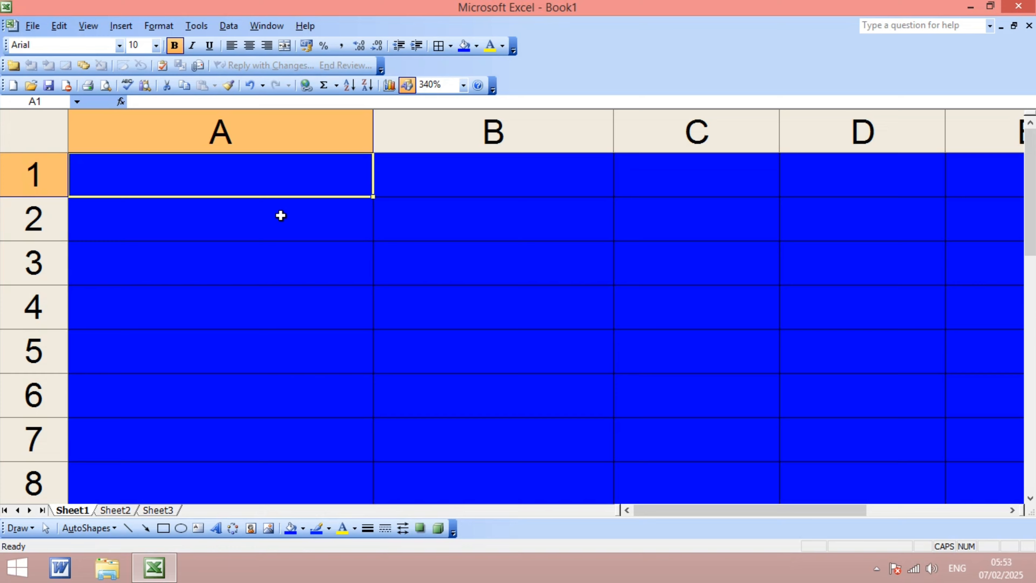
pyautogui.write('=N')
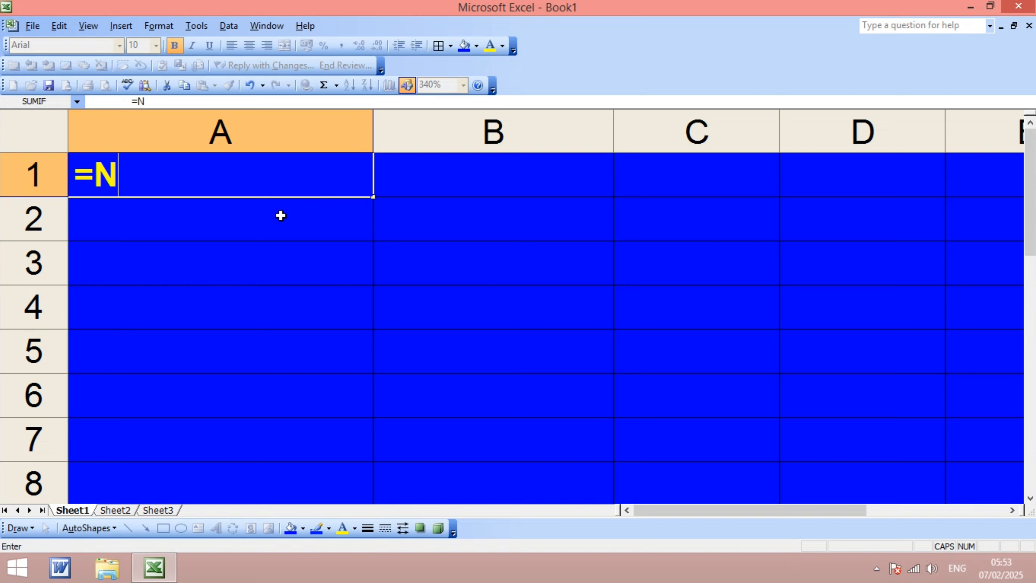
pyautogui.write('OW')
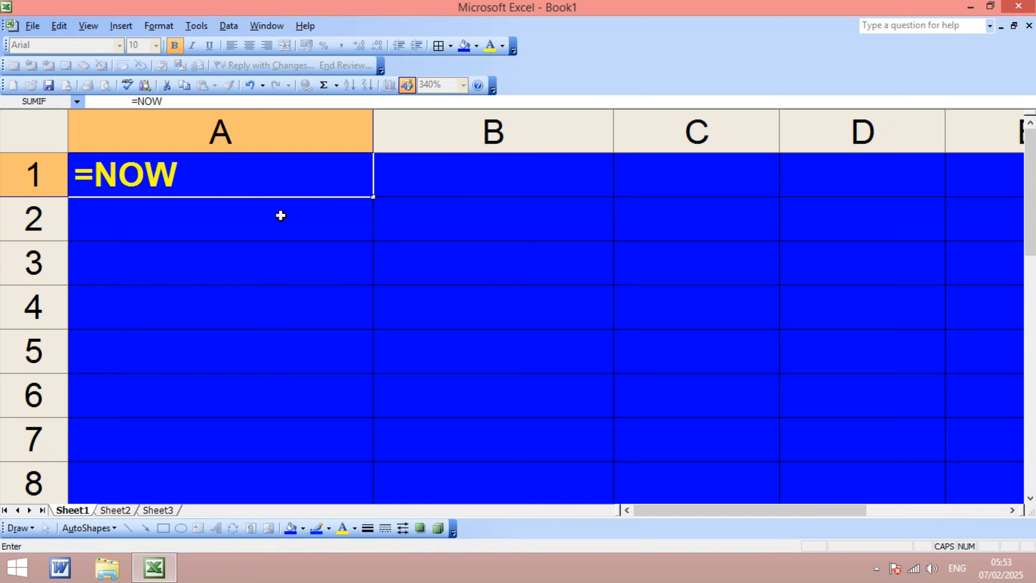
pyautogui.write('()')
pyautogui.press('Return')
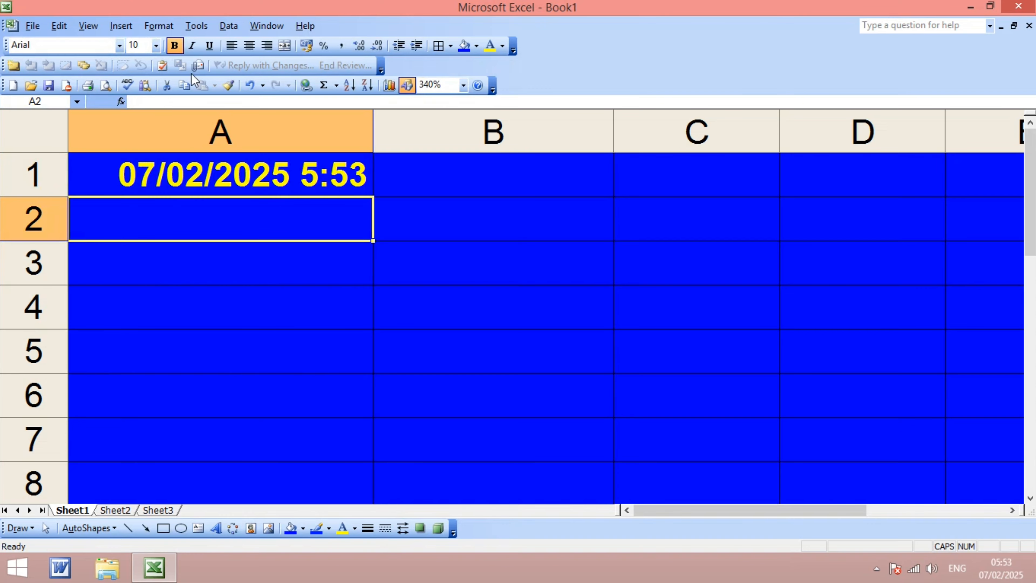
# - Clear the contents of cell A1
pyautogui.click(153, 181)
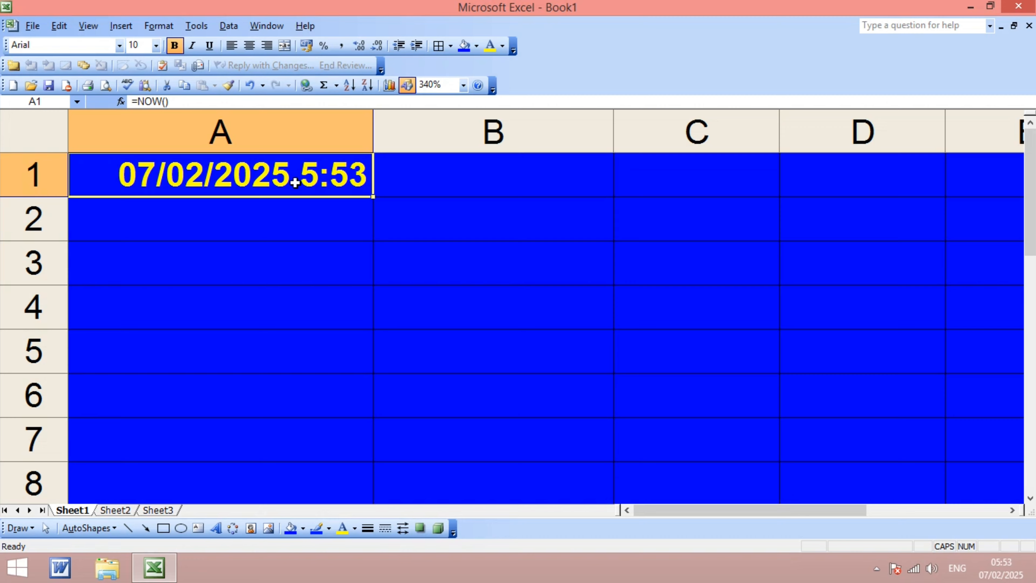
pyautogui.press('Delete')
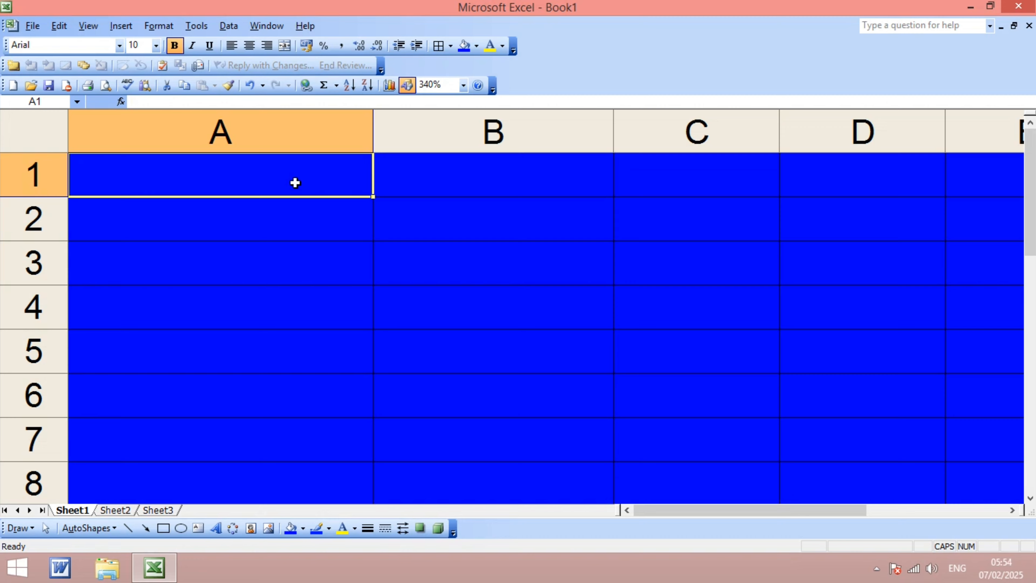
pyautogui.press('Return')
# - Enter the formula =NOW() in cell A1 again
pyautogui.click(295, 182)
pyautogui.write('=NO')
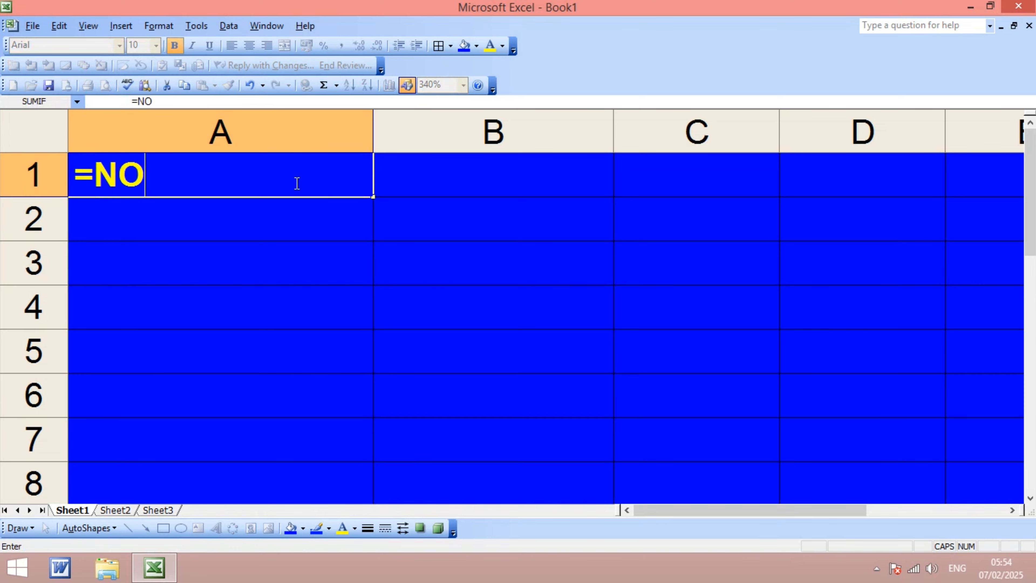
pyautogui.write('W')
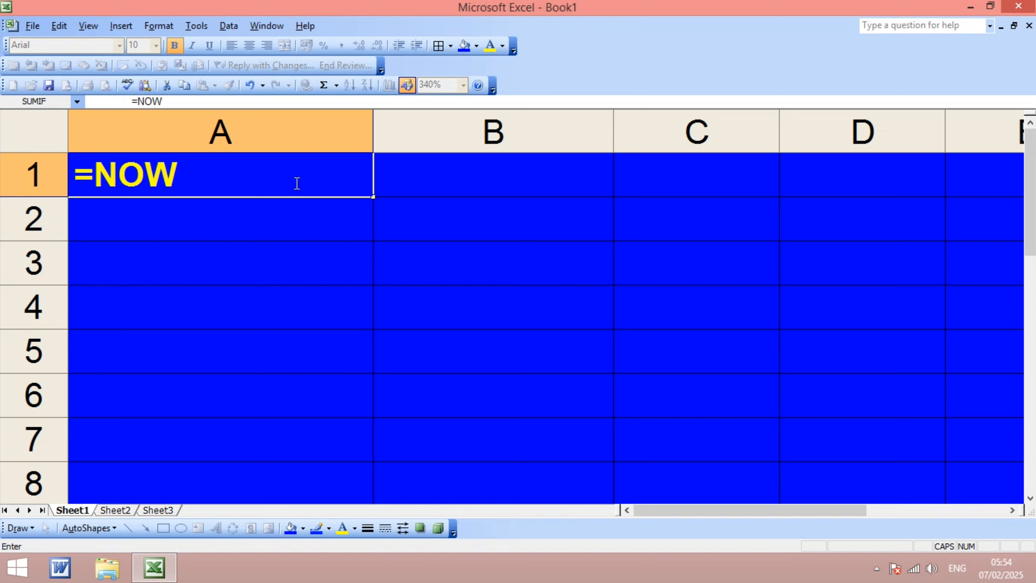
pyautogui.write('()')
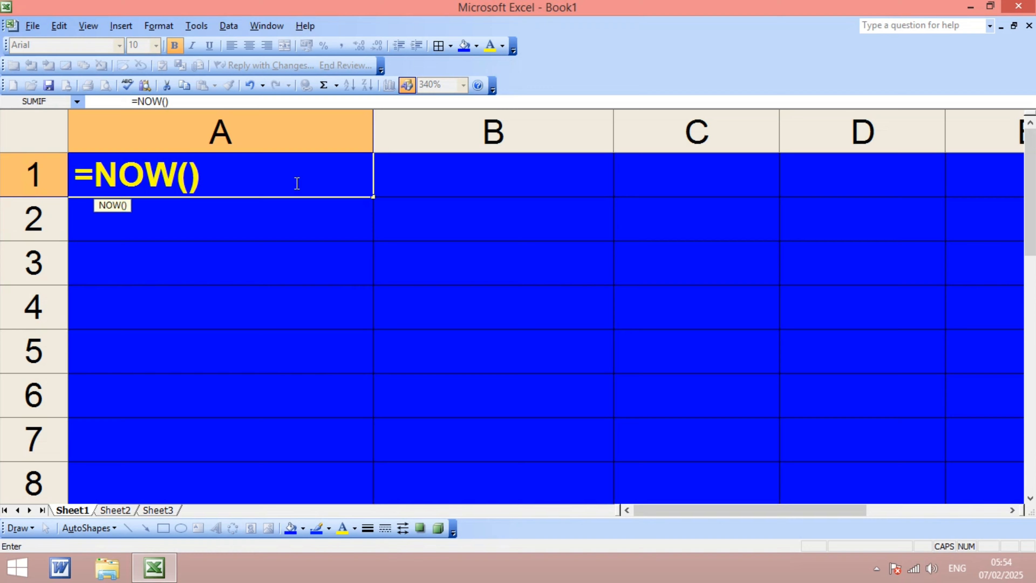
pyautogui.press('Return')
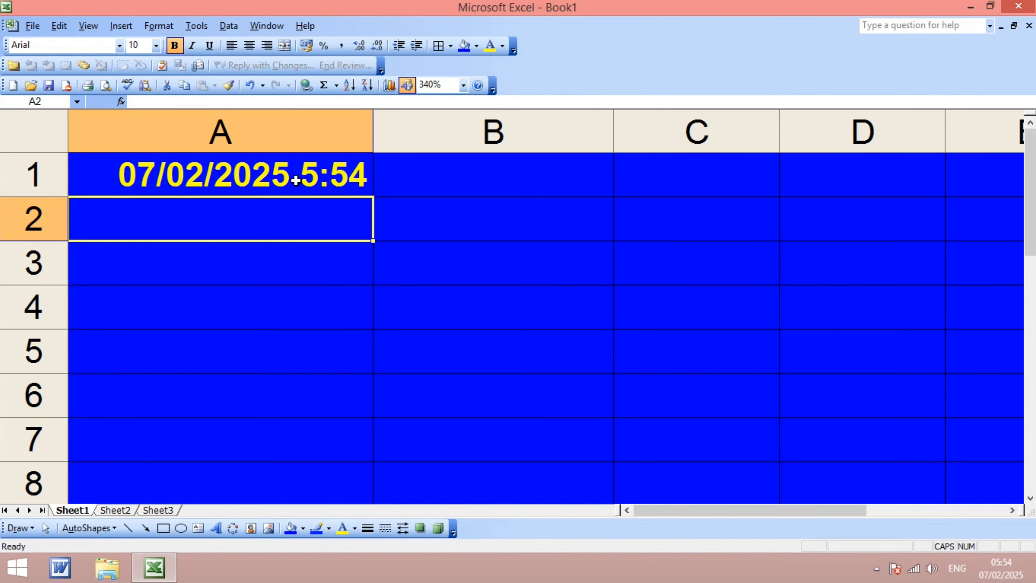
# - Clear the contents of cell A1
pyautogui.hotkey('ctrl', 'a')
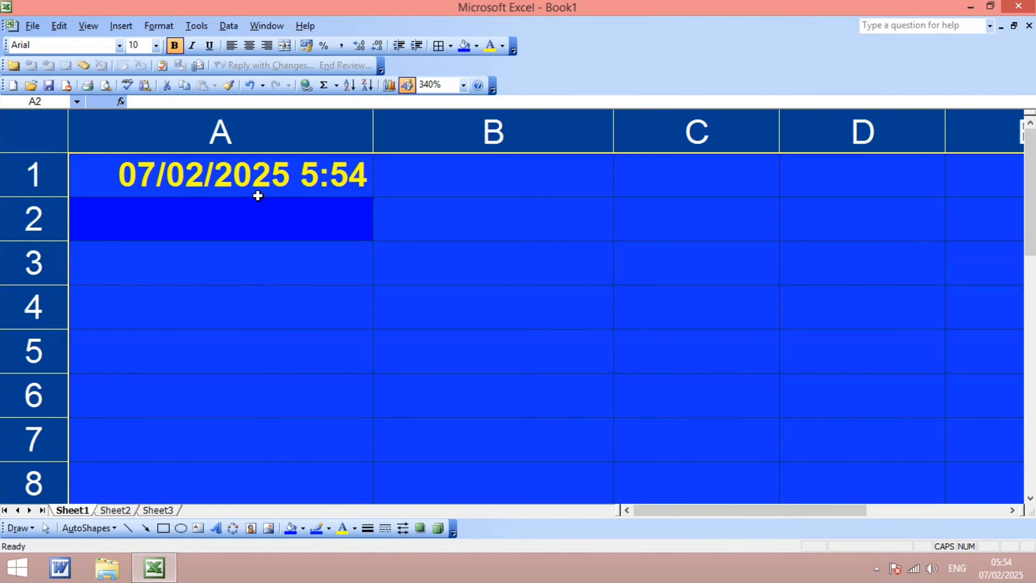
pyautogui.click(315, 268)
pyautogui.click(212, 175)
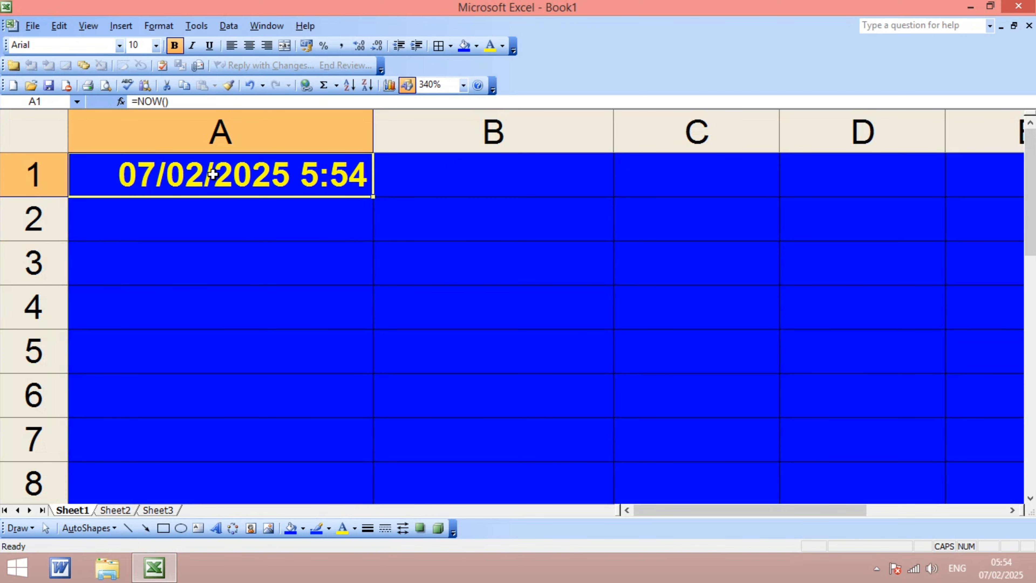
pyautogui.press('Delete')
# - Select the whole sheet and set the font size to 20
pyautogui.click(221, 301)
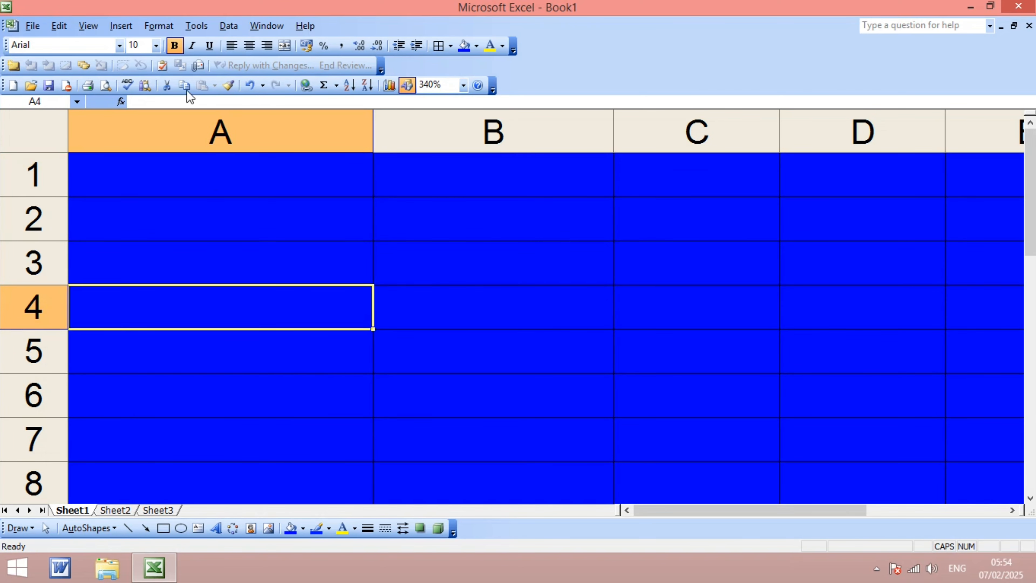
pyautogui.hotkey('ctrl', 'a')
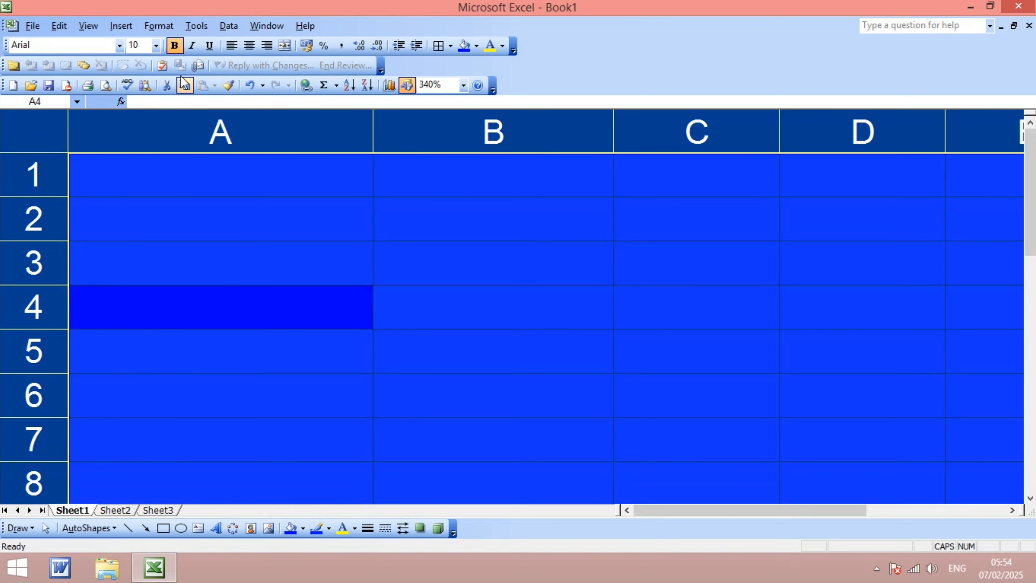
pyautogui.click(155, 46)
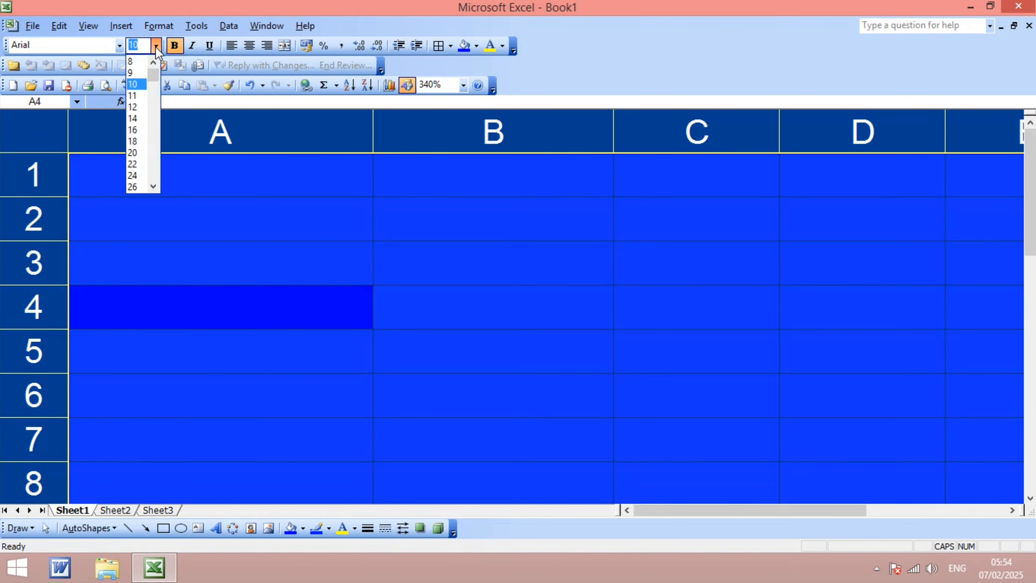
pyautogui.click(139, 152)
pyautogui.click(195, 200)
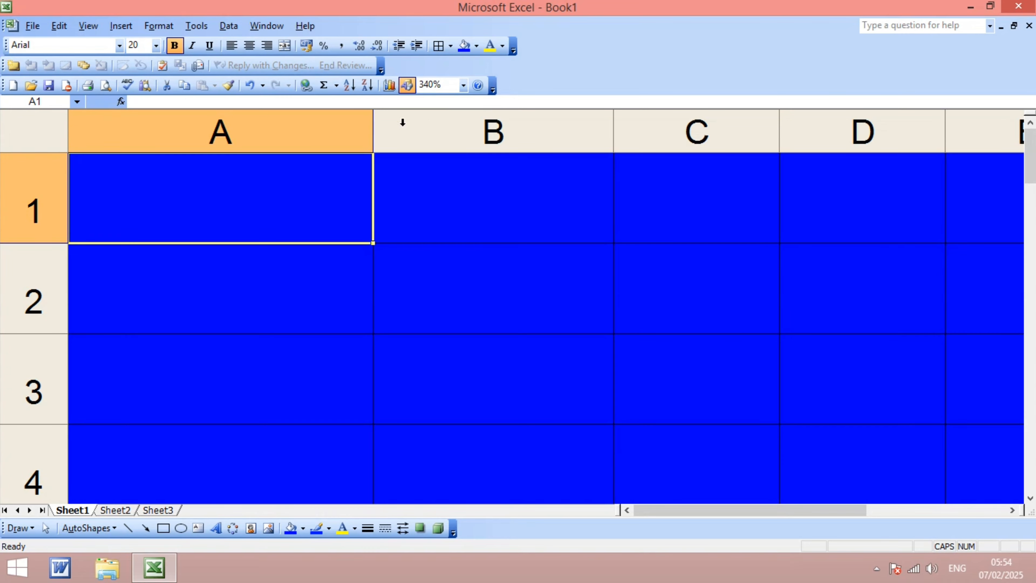
# - Widen column A slightly
pyautogui.moveTo(375, 121); pyautogui.dragTo(463, 125)
pyautogui.click(298, 319)
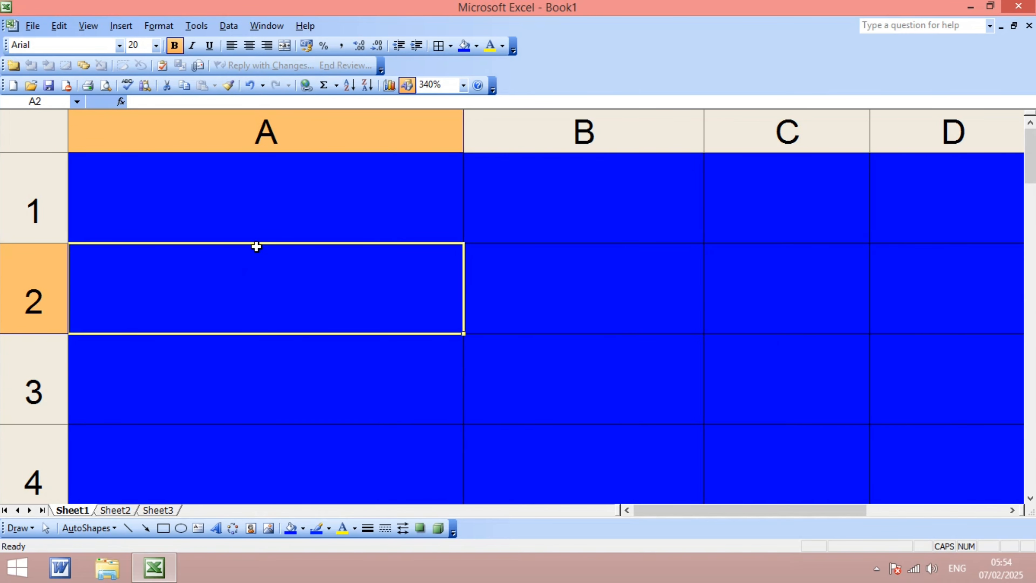
pyautogui.click(246, 193)
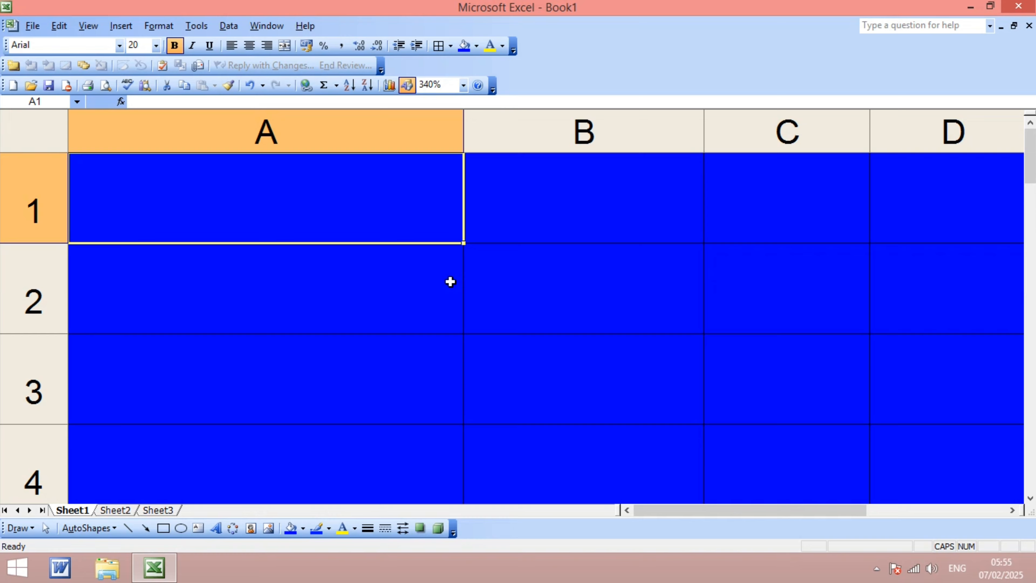
# - Enter the formula =NOW() in cell A1
pyautogui.write('=NOW')
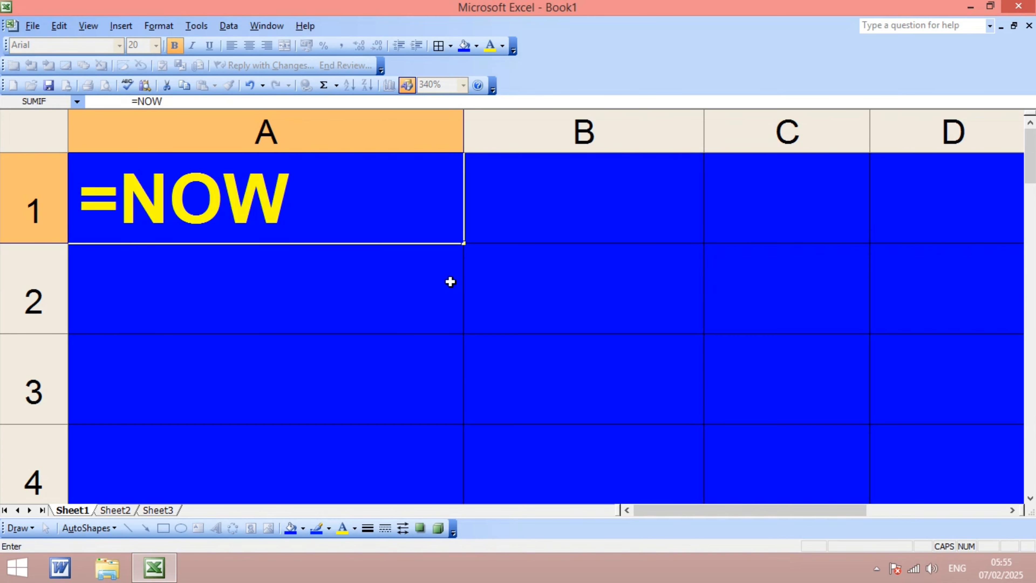
pyautogui.write('()')
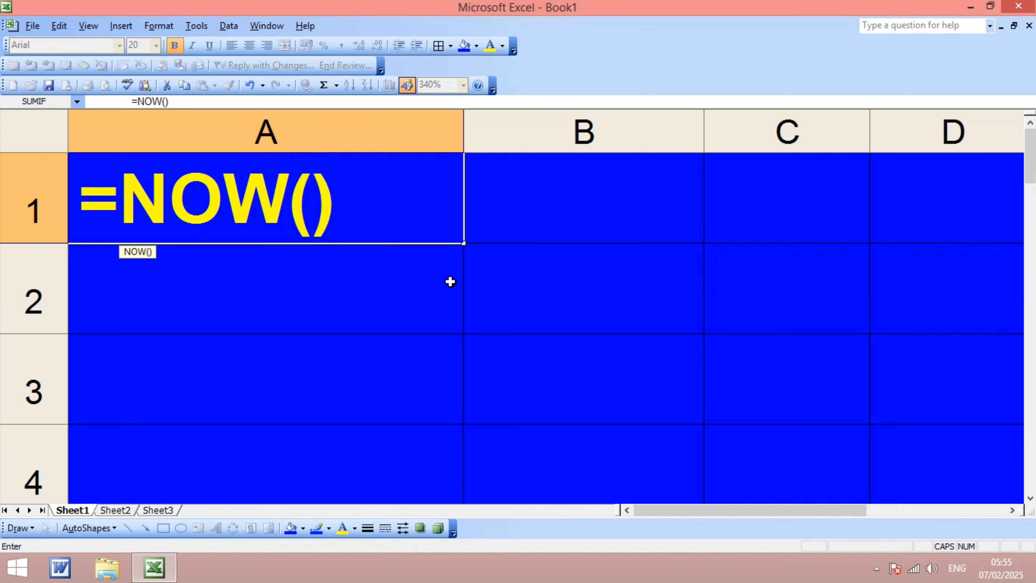
pyautogui.press('Return')
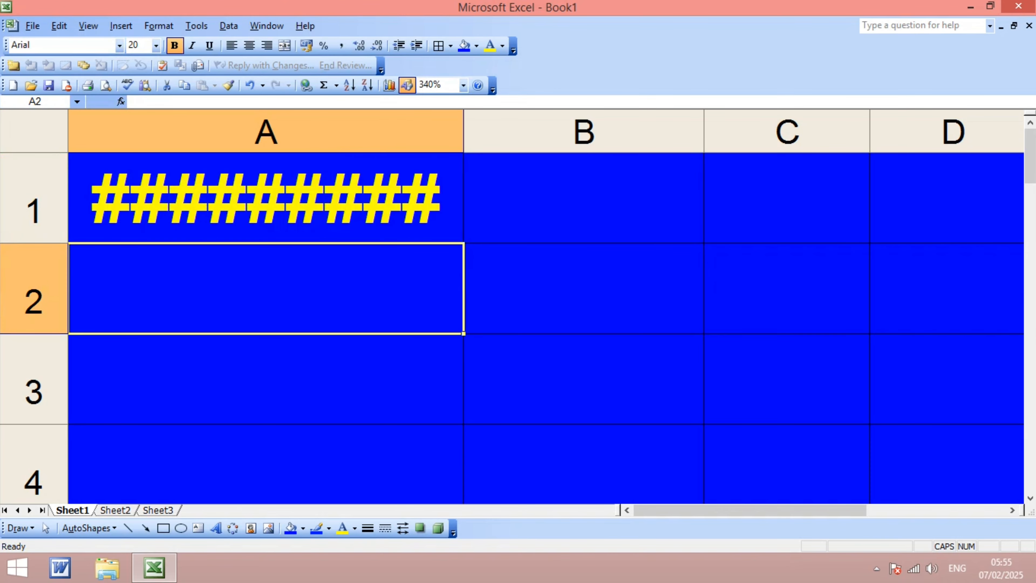
# - Autofit column A's width to its contents
pyautogui.click(510, 128)
pyautogui.click(411, 275)
pyautogui.click(524, 131)
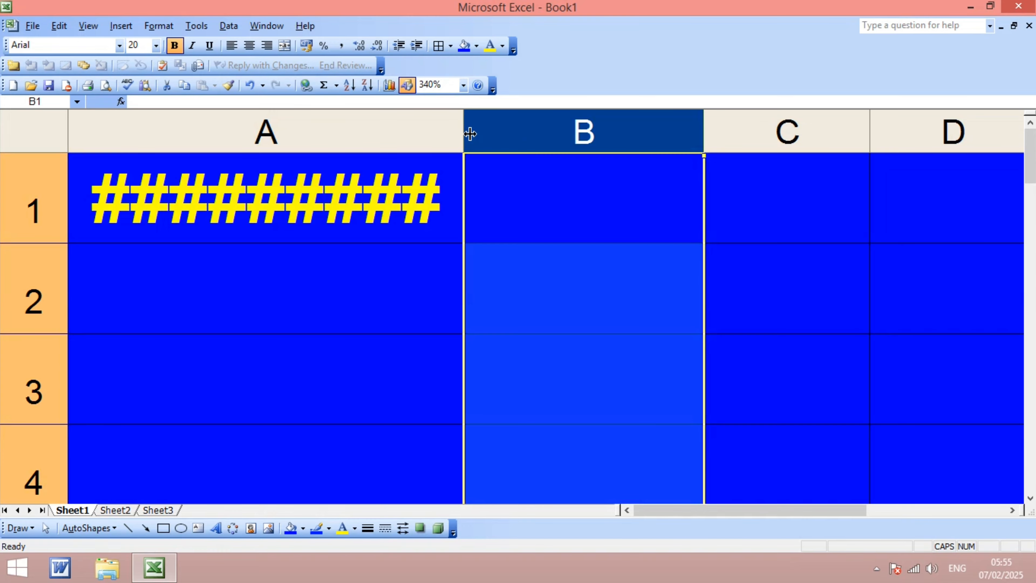
pyautogui.moveTo(463, 131); pyautogui.dragTo(466, 131)
pyautogui.click(397, 294)
pyautogui.doubleClick(470, 129)
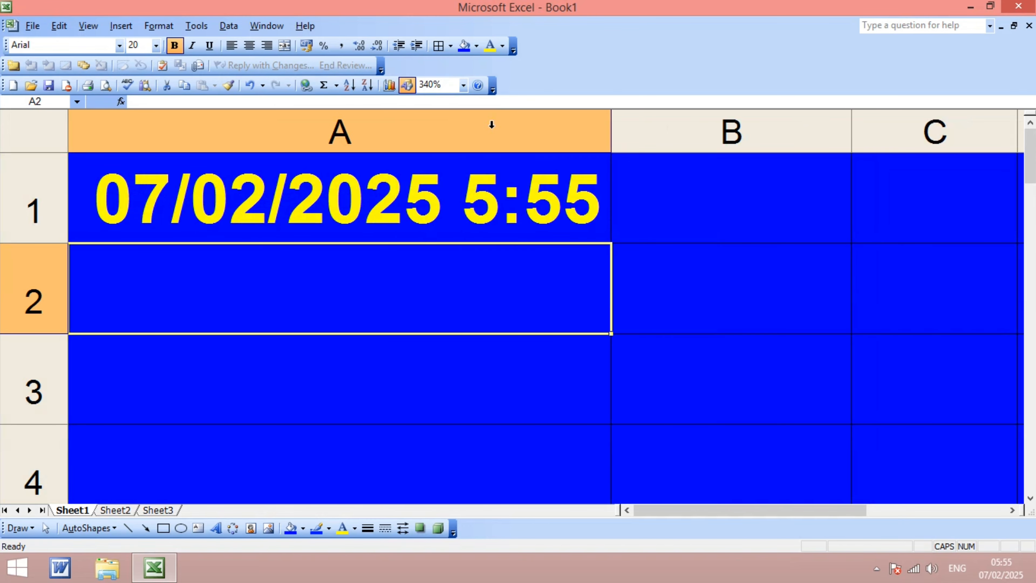
# - Widen column A a little more
pyautogui.doubleClick(434, 323)
pyautogui.click(402, 374)
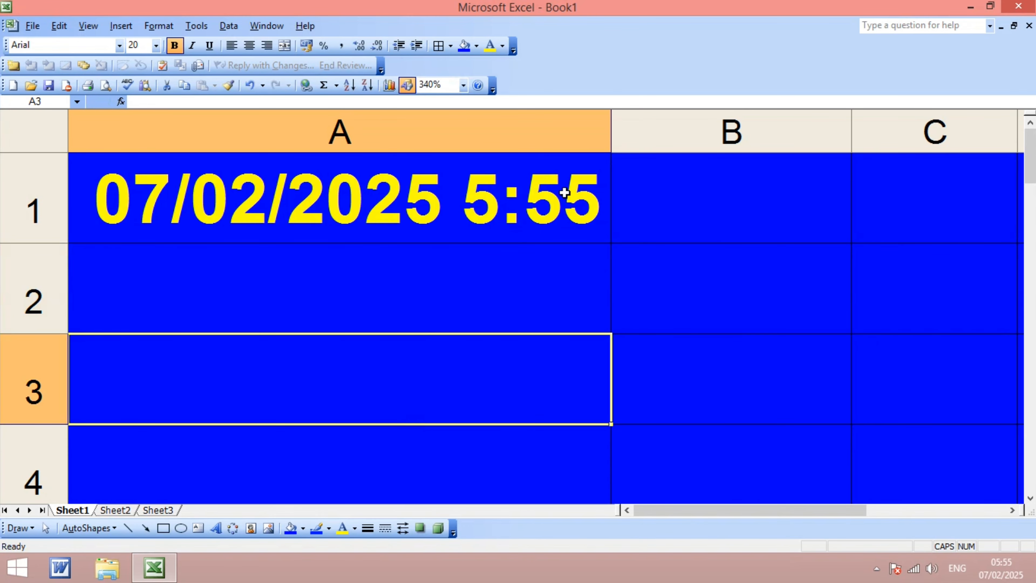
pyautogui.moveTo(613, 123); pyautogui.dragTo(652, 123)
# - Clear the contents of cell A1
pyautogui.click(380, 208)
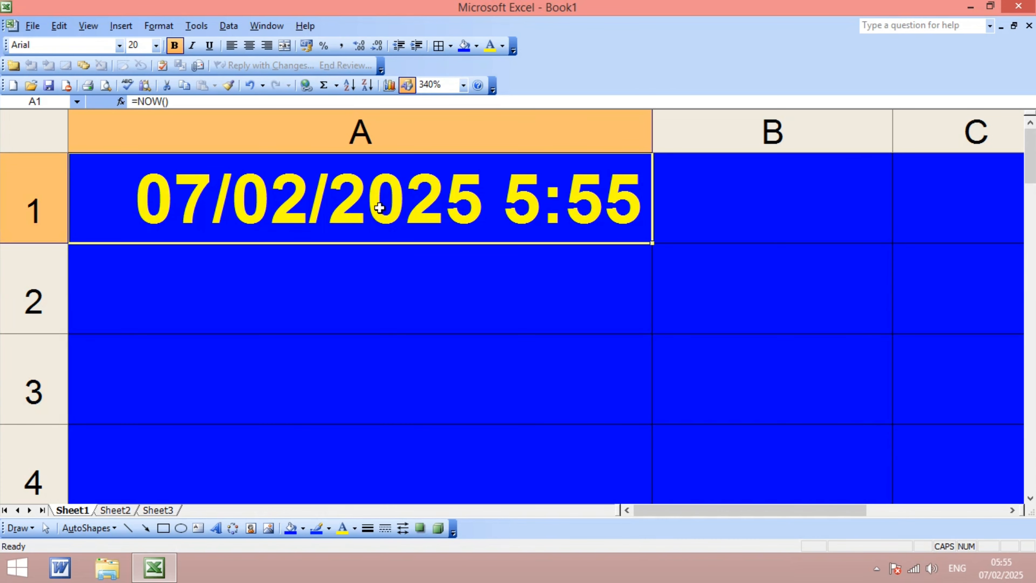
pyautogui.press('Delete')
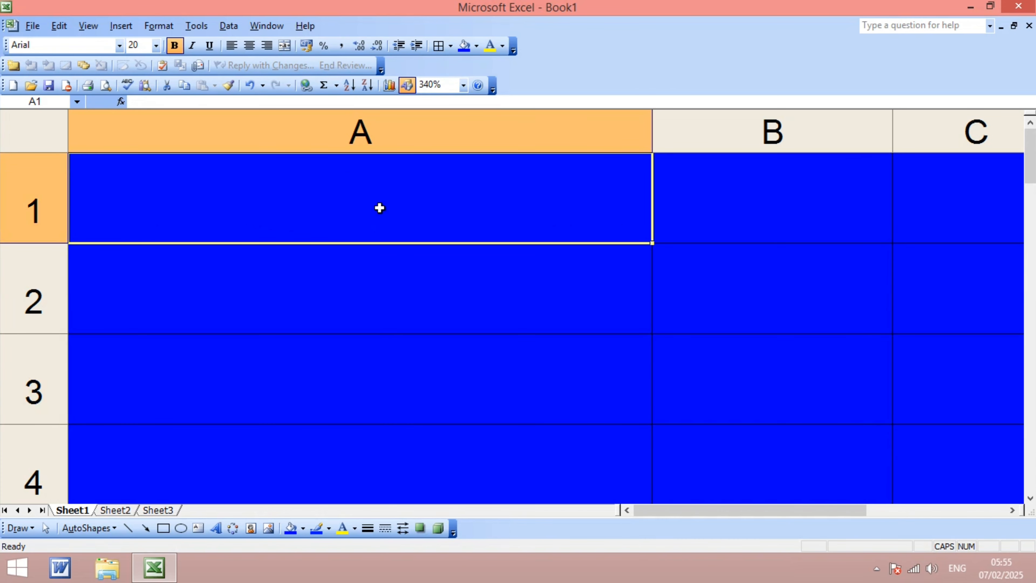
# - Enter the formula =NOW() in cell A1
pyautogui.press('Return')
pyautogui.click(379, 208)
pyautogui.doubleClick(379, 208)
pyautogui.write('=NOW')
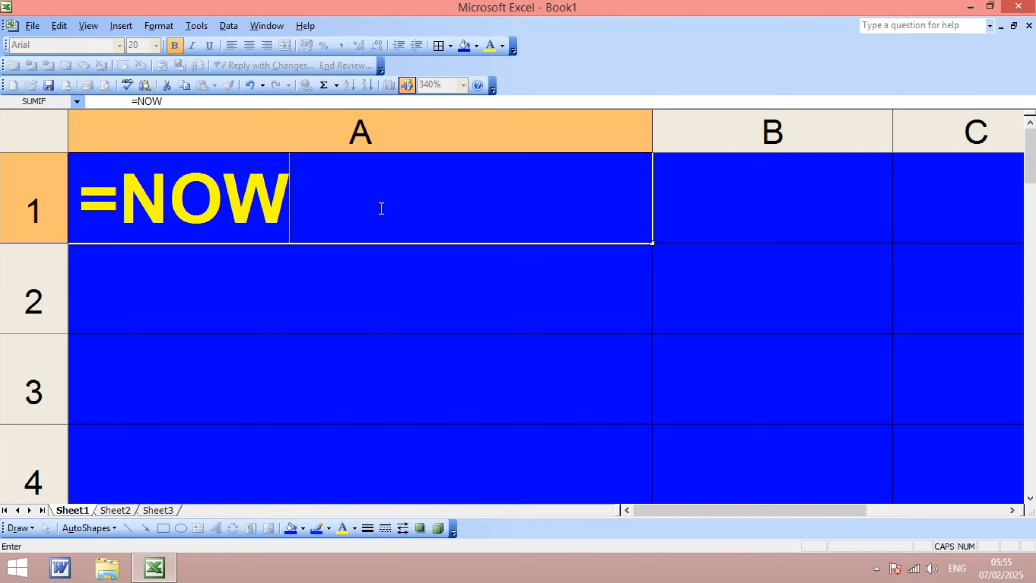
pyautogui.write('()')
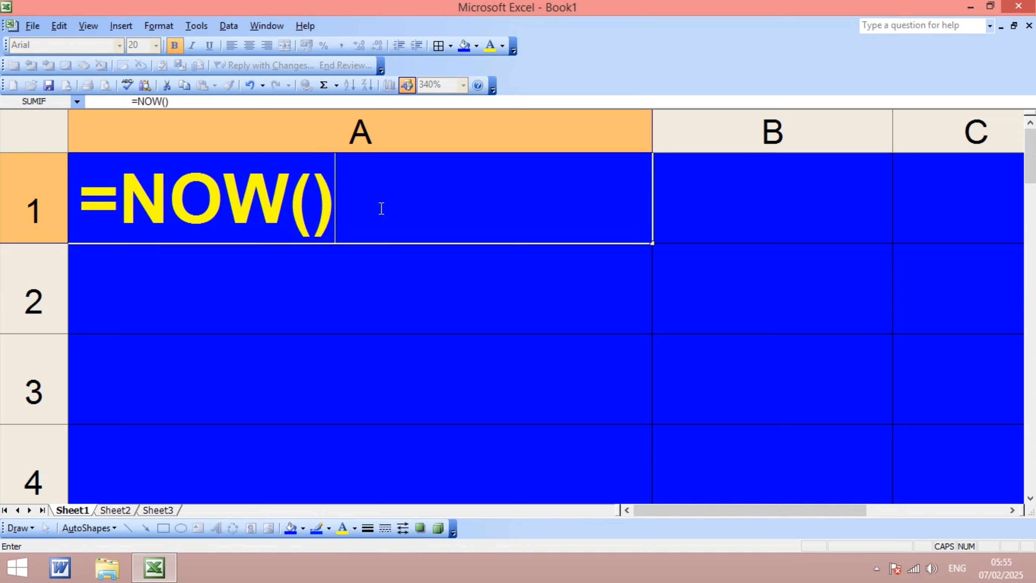
pyautogui.press('Return')
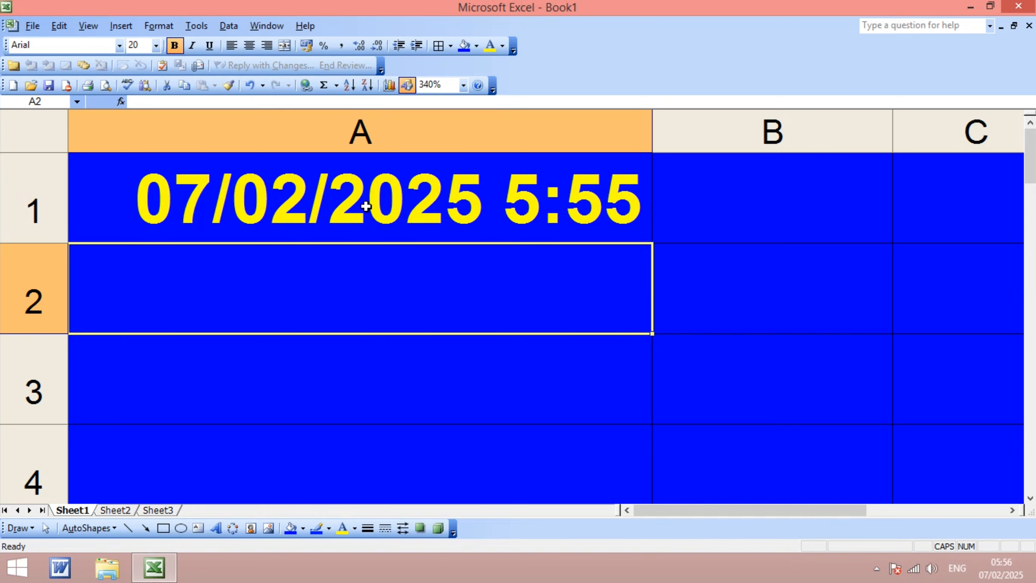
# - Enter the formula =TODAY() in cell A2 and reselect that cell
pyautogui.write('=T')
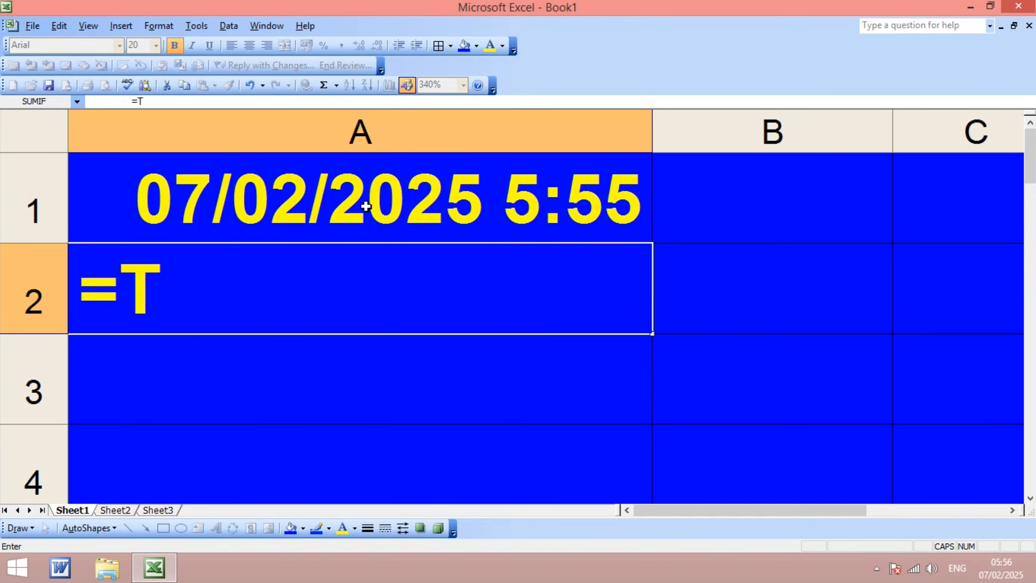
pyautogui.write('ODAY')
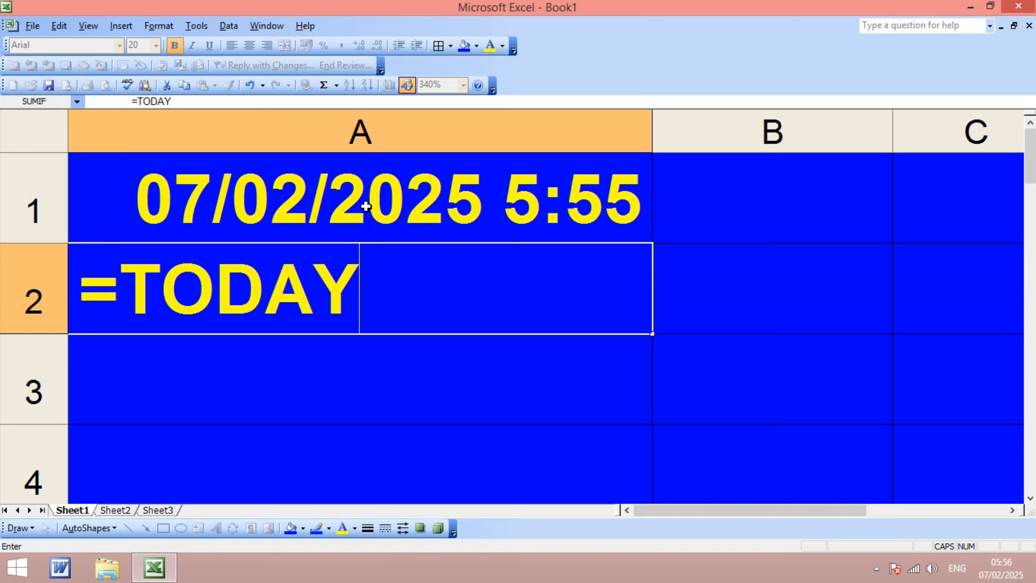
pyautogui.write('()')
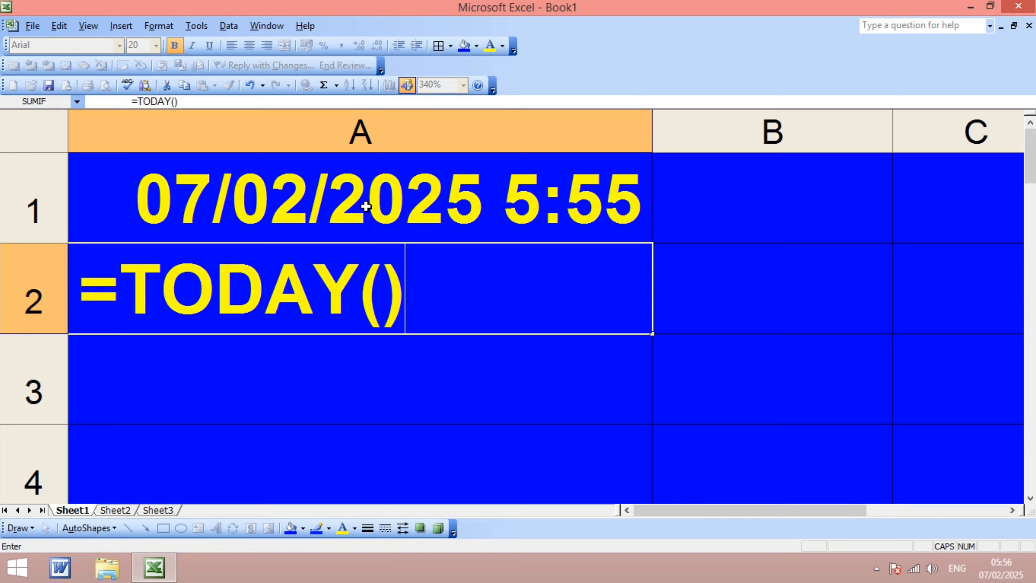
pyautogui.press('Return')
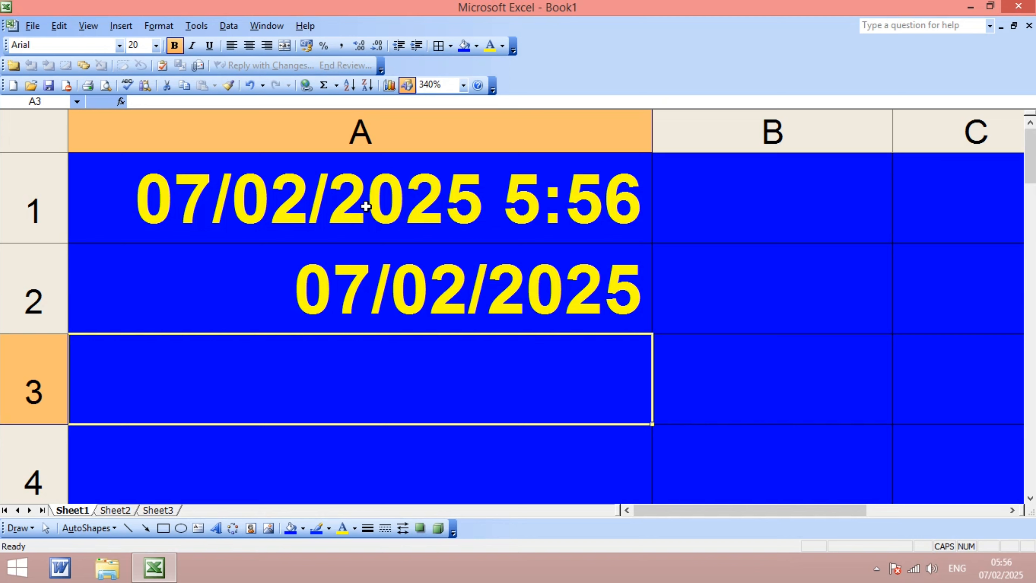
pyautogui.press('Up')
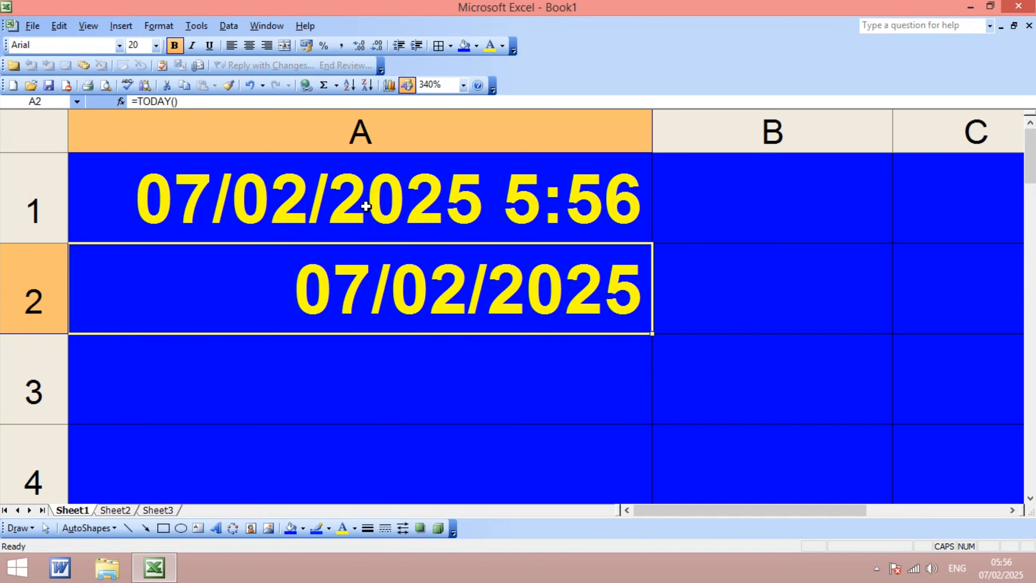
# - Clear cell A2 and re-enter the formula =TODAY() in it, then reselect the cell
pyautogui.press('Delete')
pyautogui.press('Down')
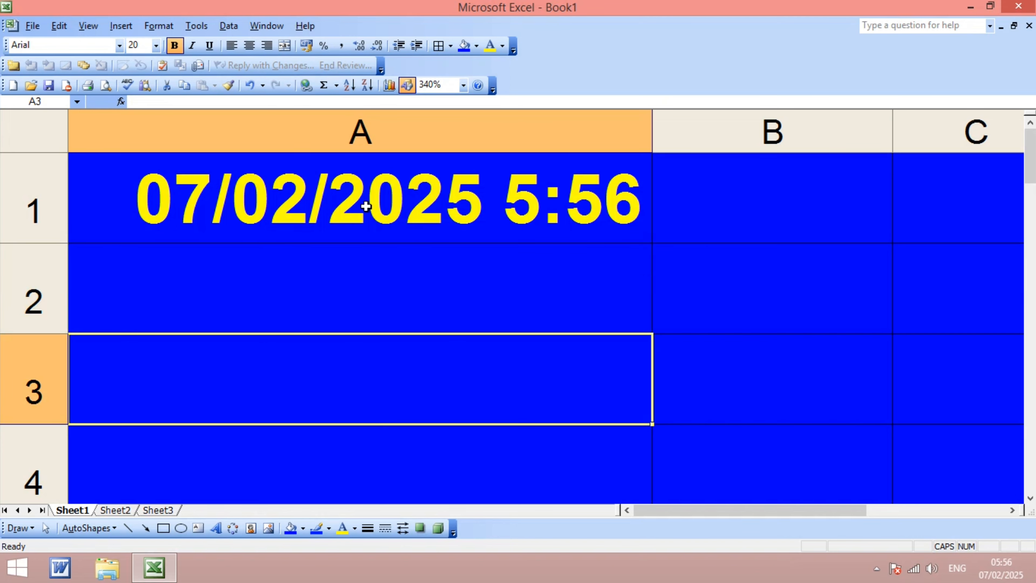
pyautogui.press('Up')
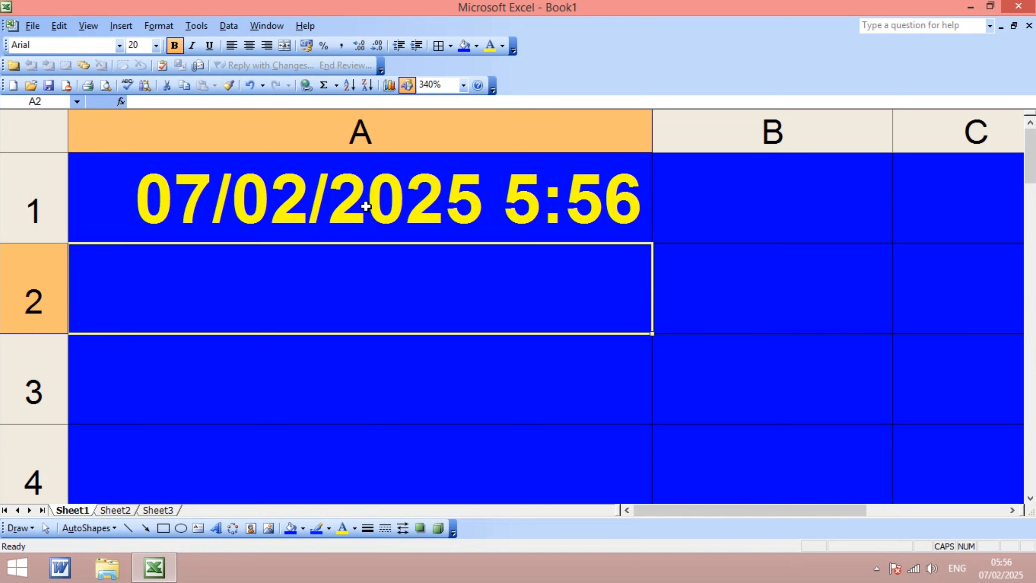
pyautogui.write('=T')
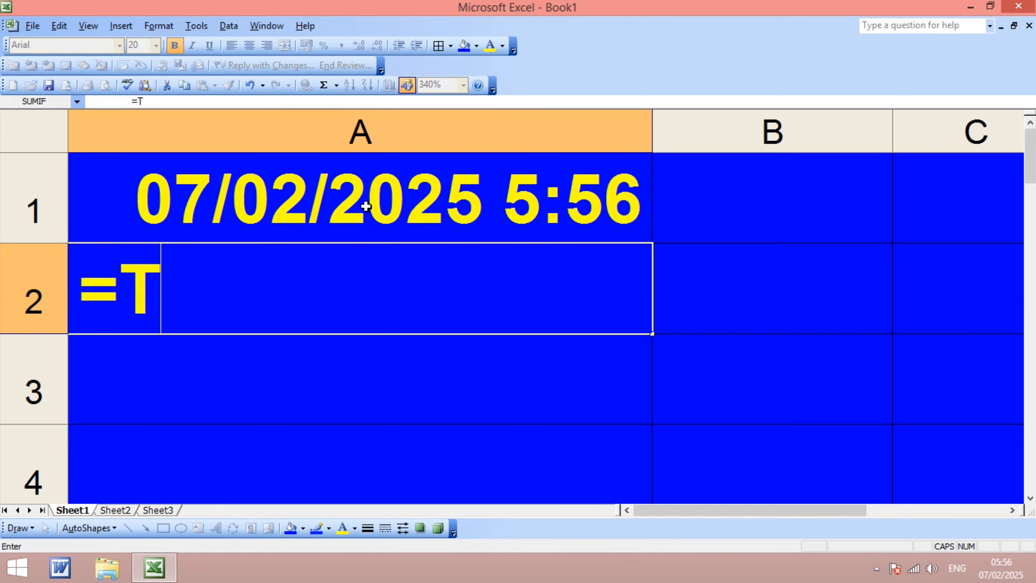
pyautogui.write('ODAT')
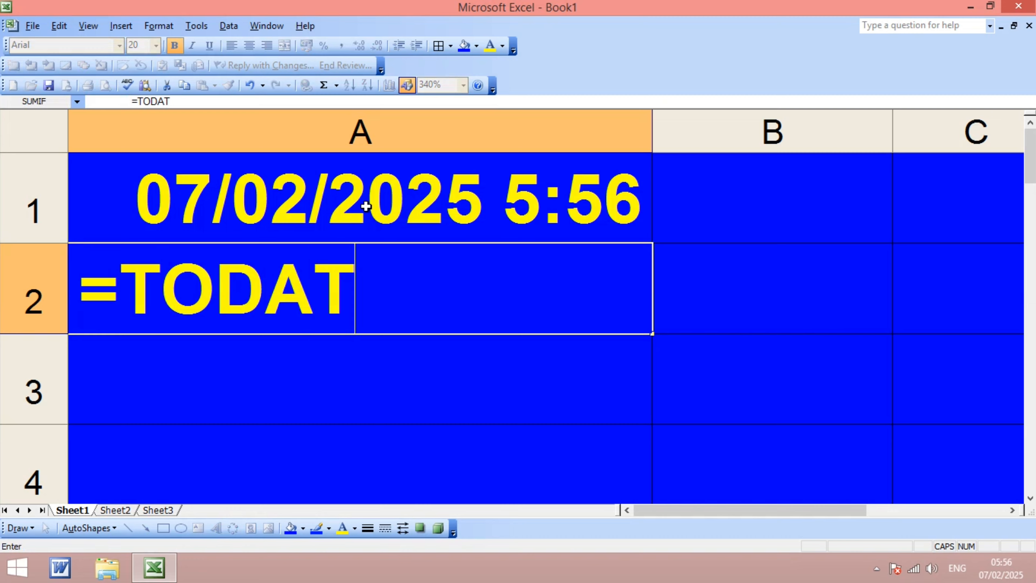
pyautogui.press('BackSpace')
pyautogui.write('Y')
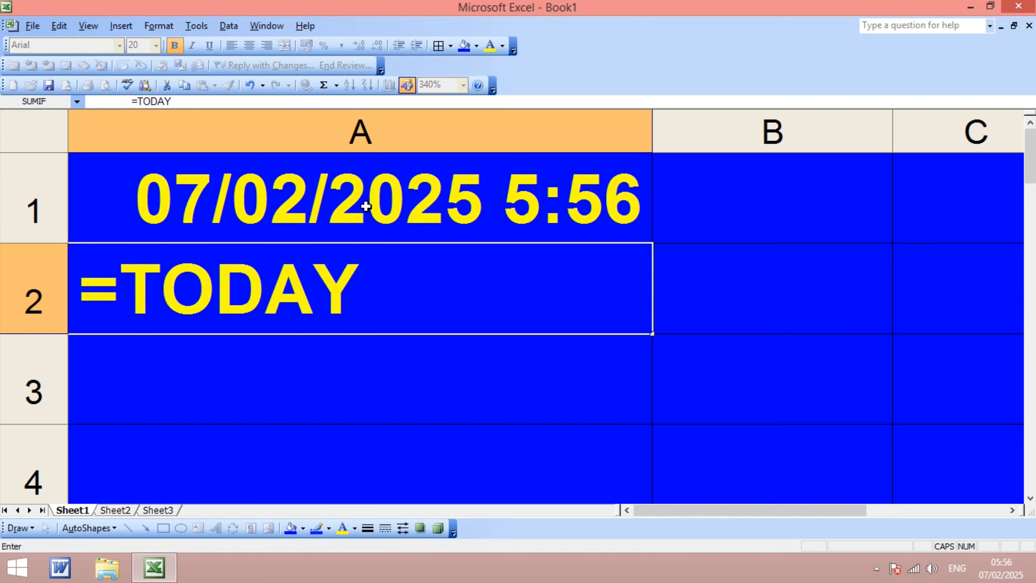
pyautogui.write('(')
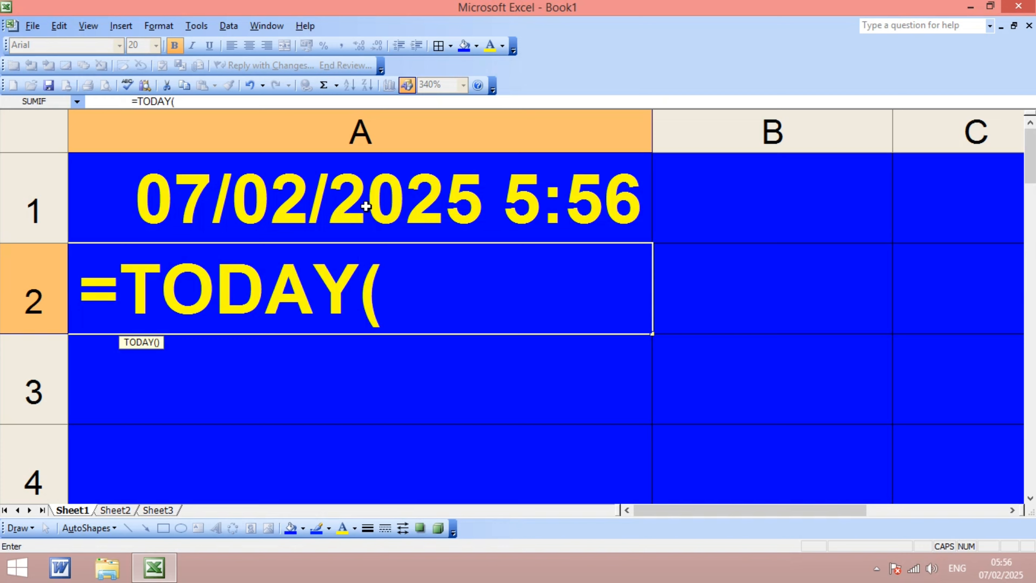
pyautogui.write(')')
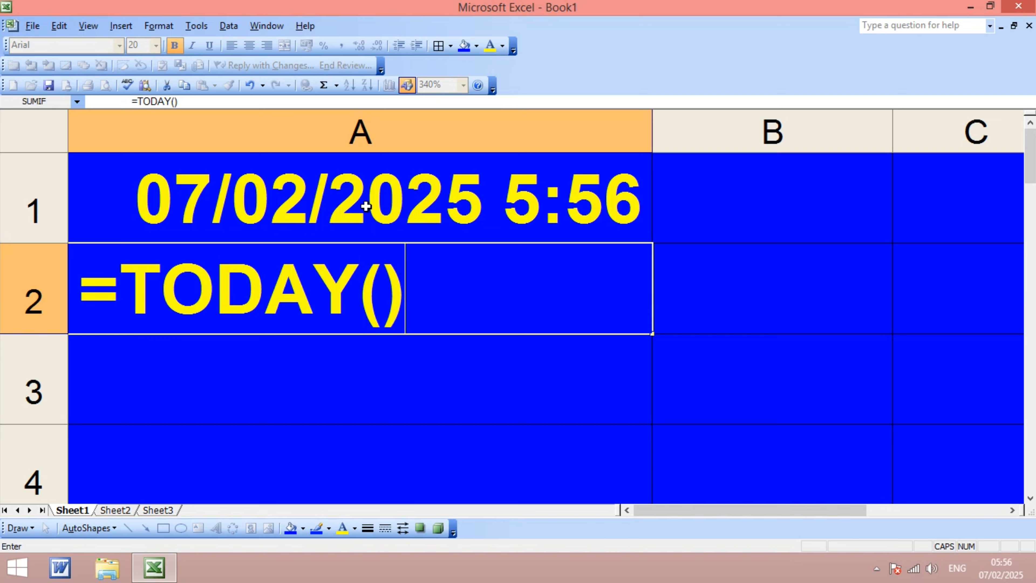
pyautogui.press('Return')
pyautogui.click(389, 275)
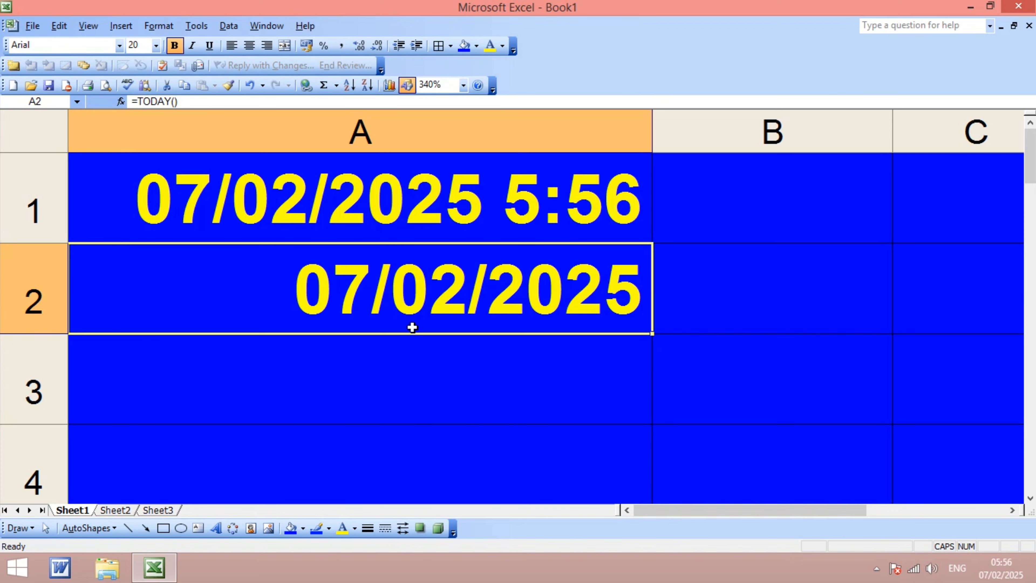
# - Select cell A3 and set its font colour to red
pyautogui.click(396, 379)
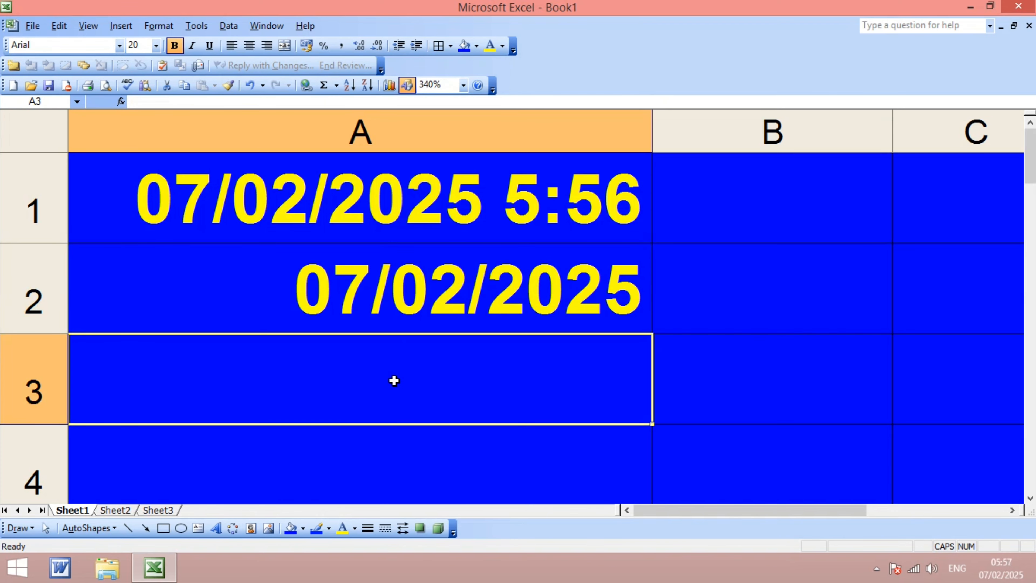
pyautogui.click(502, 46)
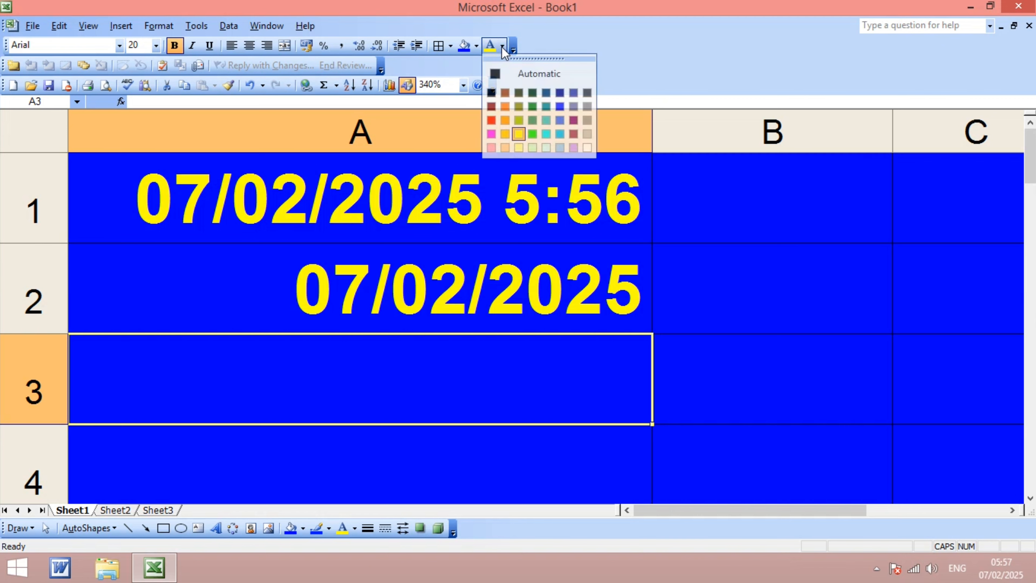
pyautogui.click(492, 119)
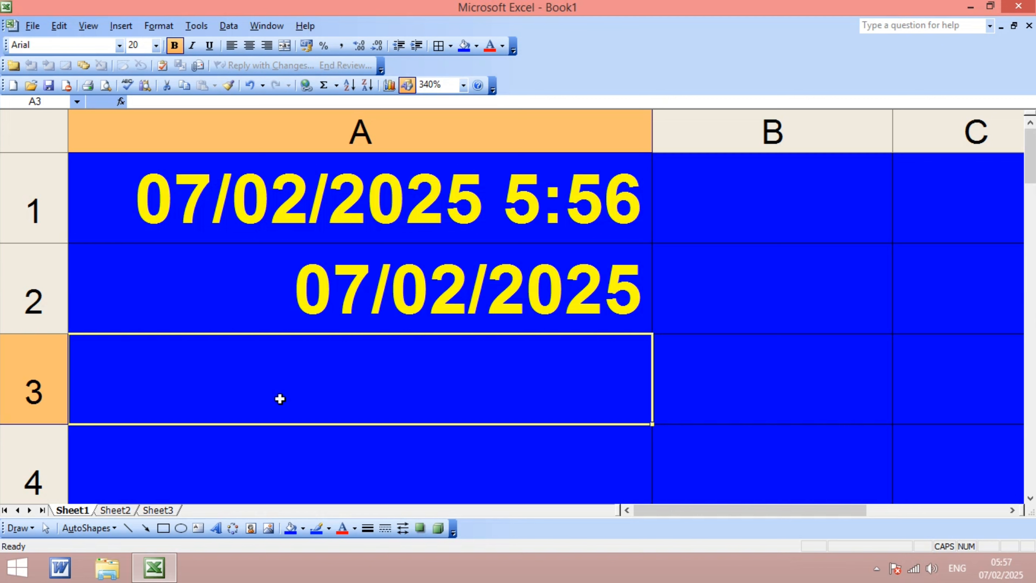
# - Enter the formula =COUNT(4,2,6,7) in cell A3 and reselect that cell
pyautogui.write('=C')
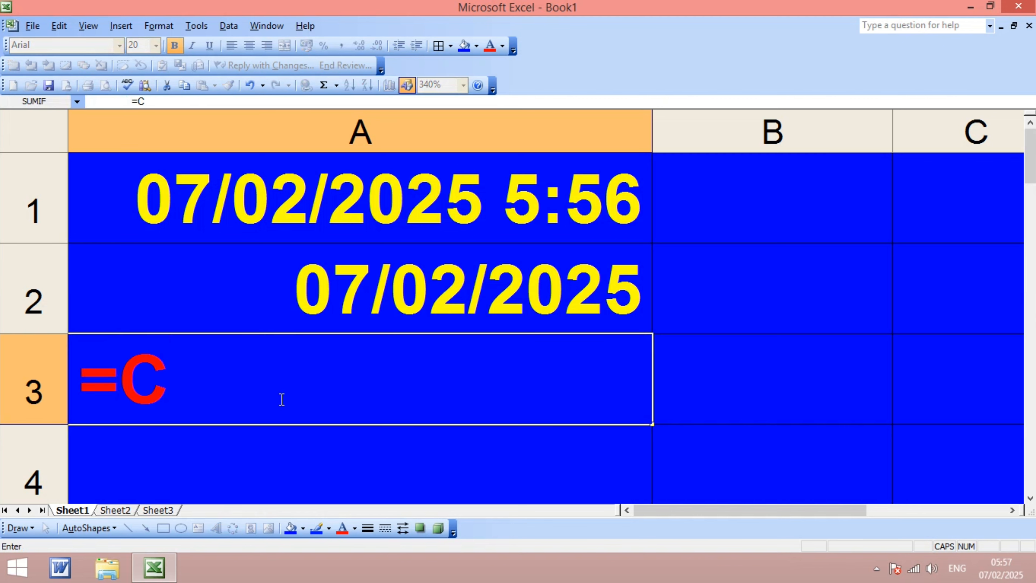
pyautogui.write('OUNT')
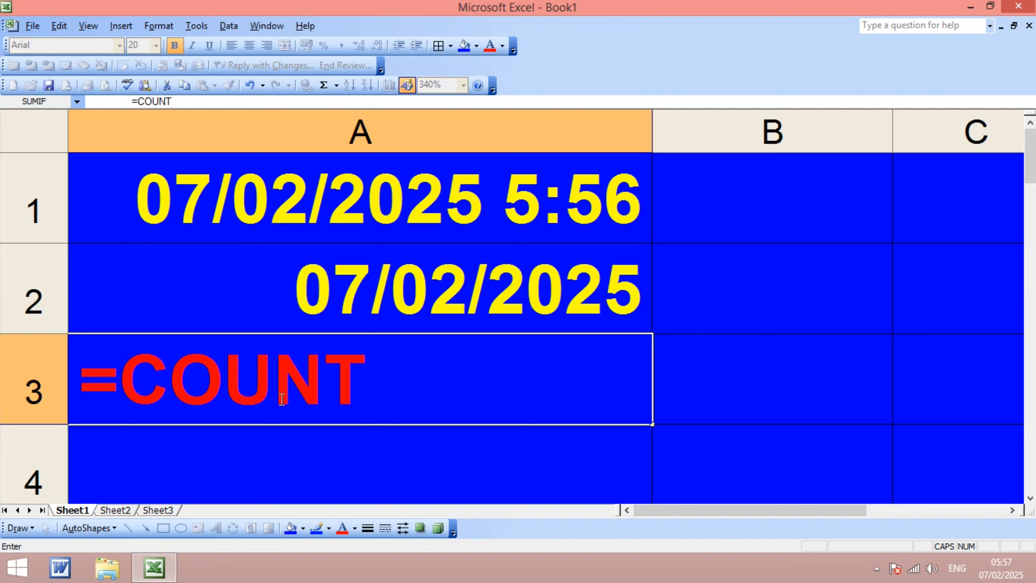
pyautogui.write('(')
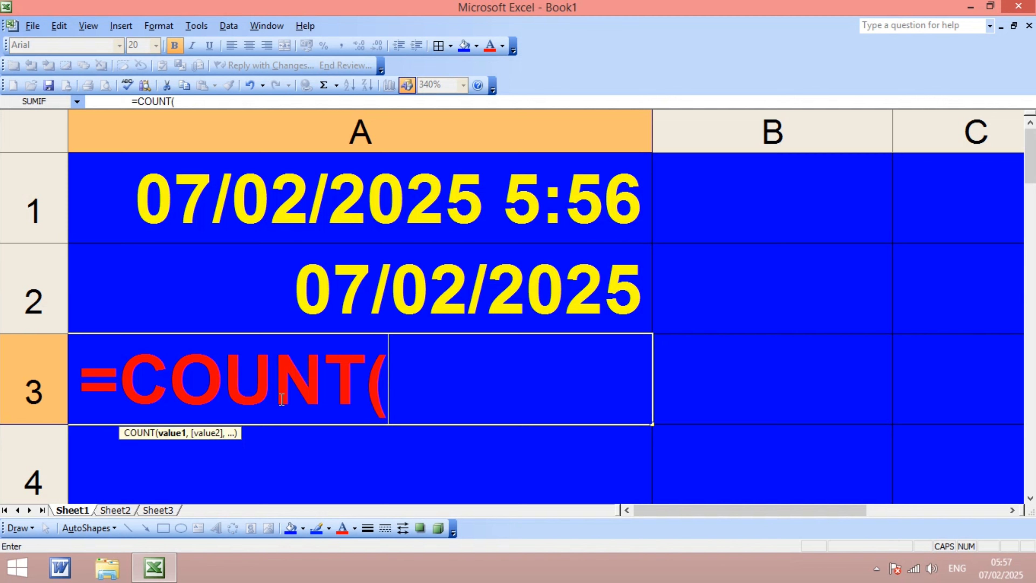
pyautogui.write('4,')
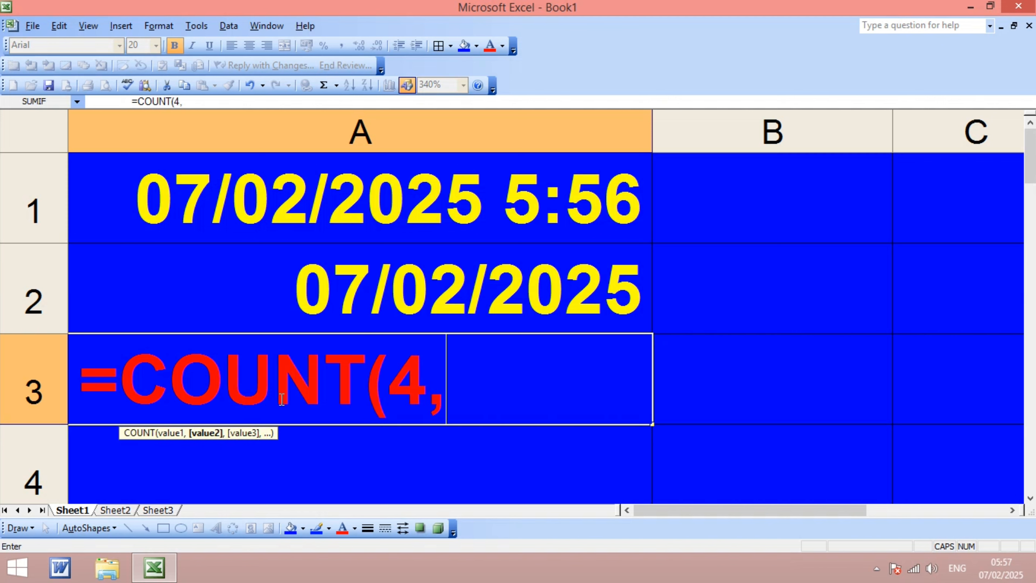
pyautogui.write('2,')
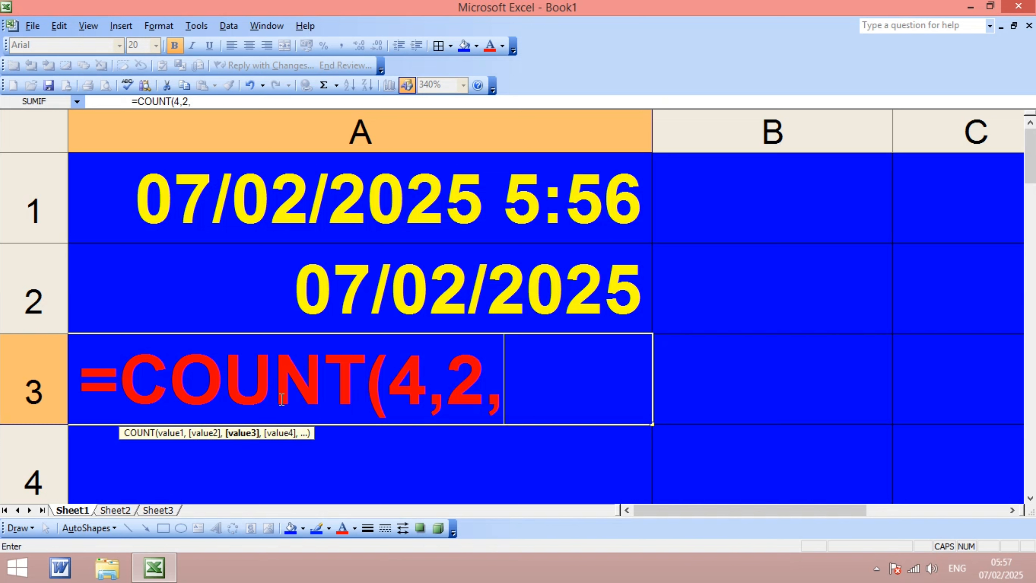
pyautogui.write('6,')
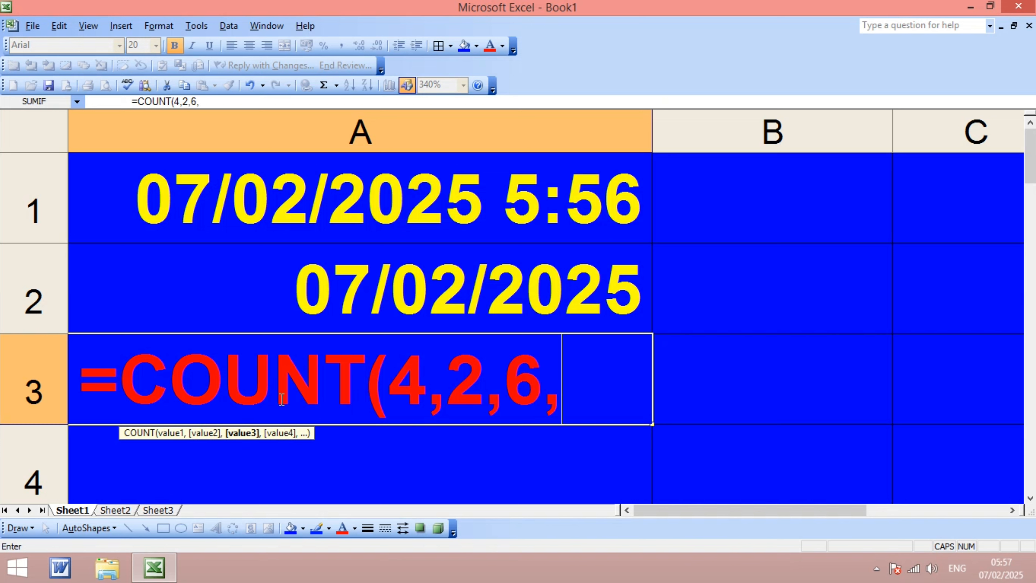
pyautogui.write('7')
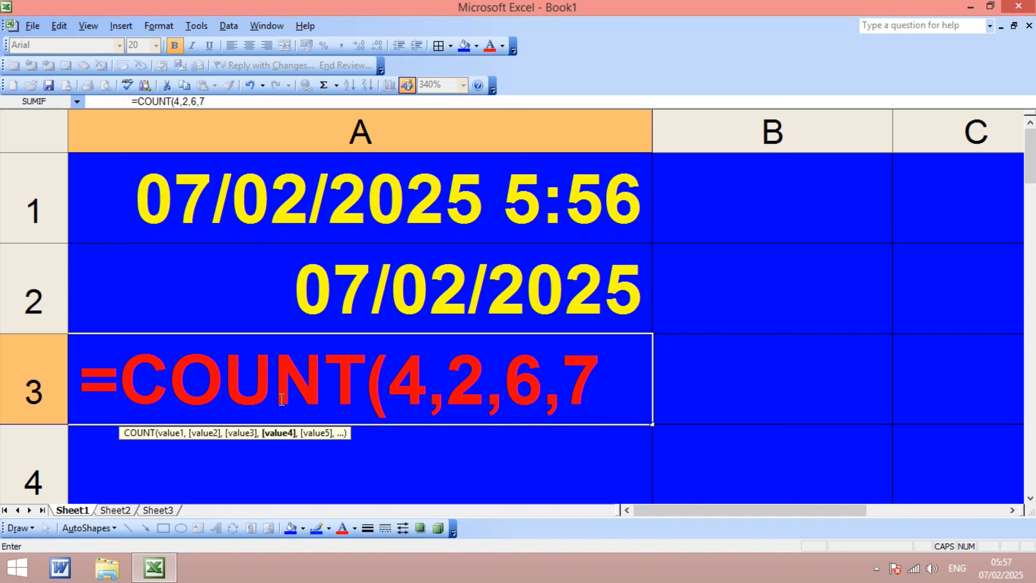
pyautogui.write(')')
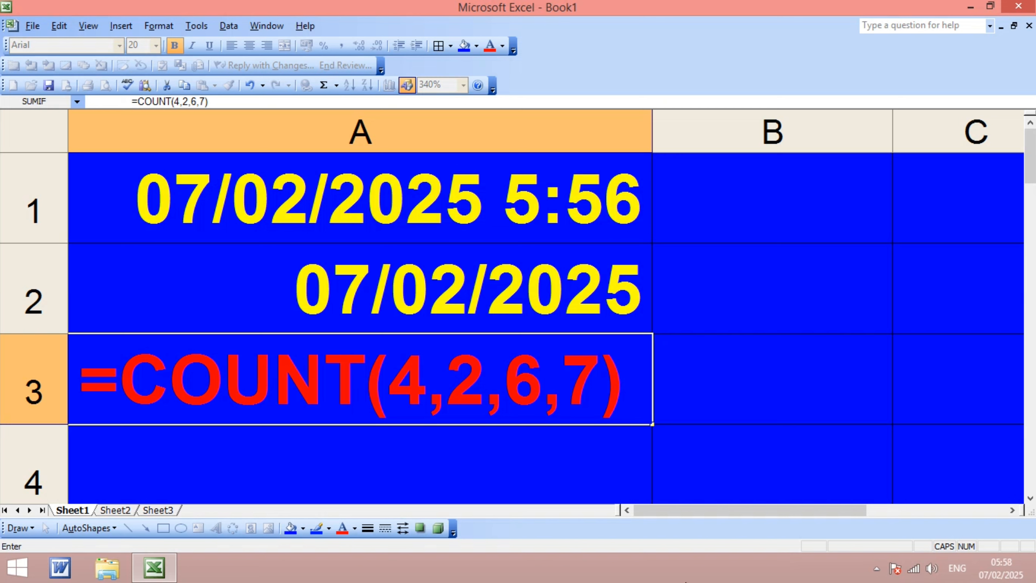
pyautogui.press('Return')
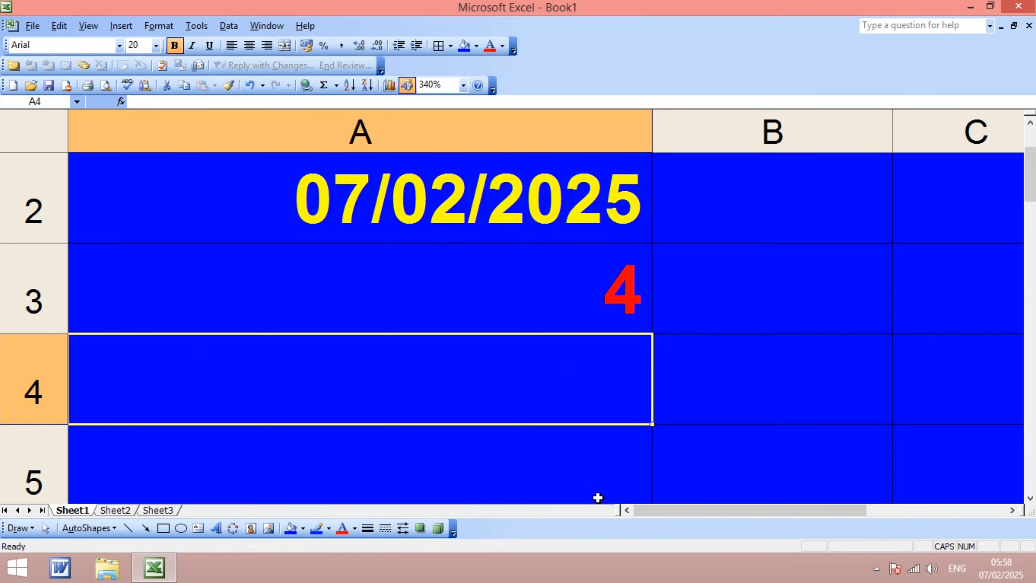
pyautogui.click(555, 317)
pyautogui.scroll(1, 551, 317)
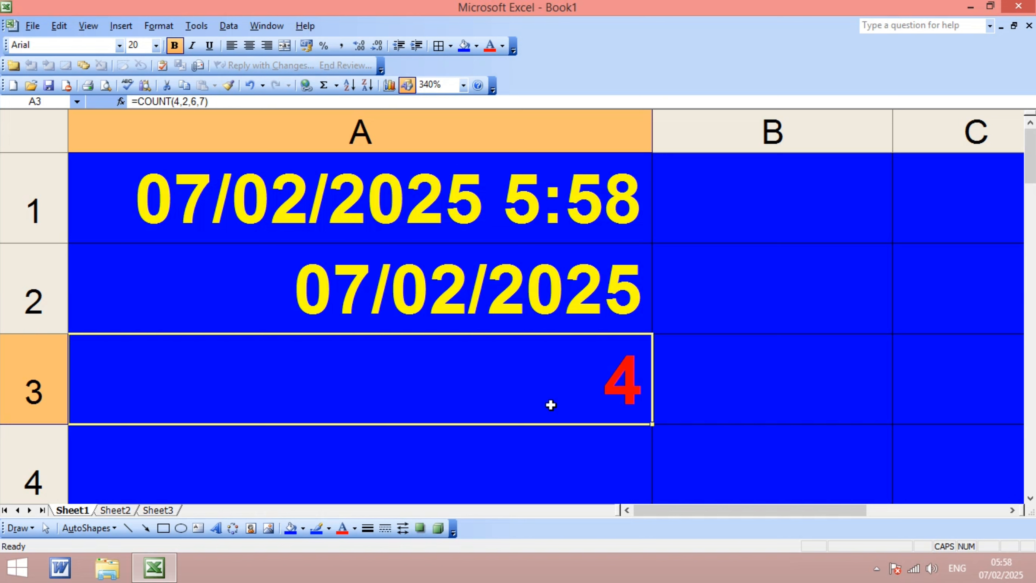
# - Replace the formula in cell A3 with =COUNT(40,20,30,80,60) and reselect the cell
pyautogui.press('Delete')
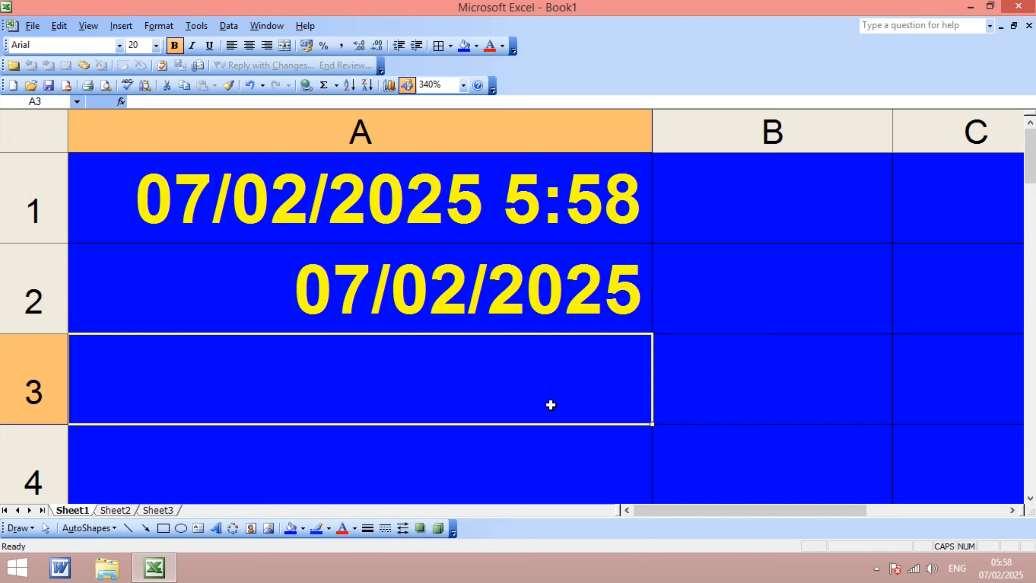
pyautogui.write('=CO')
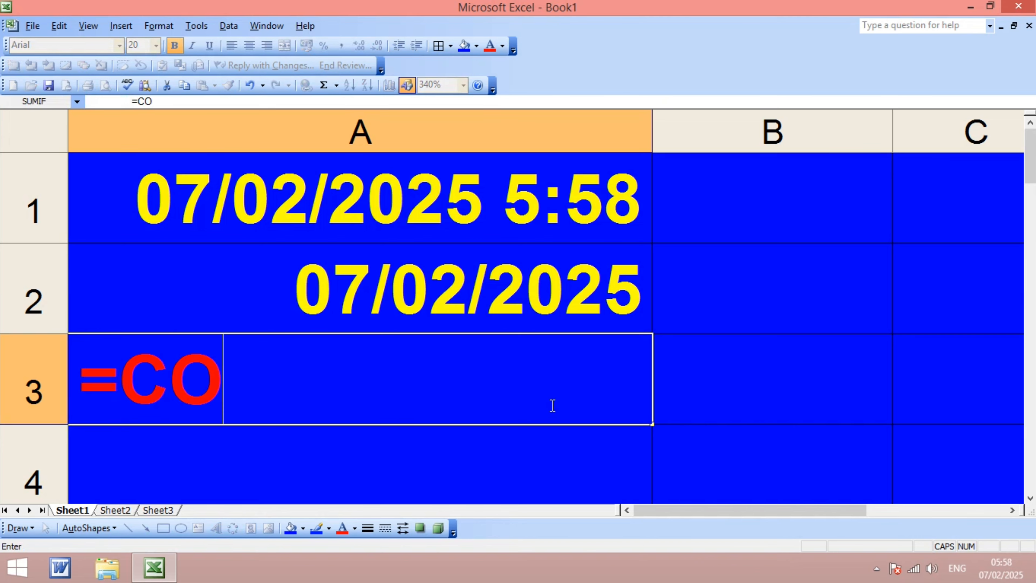
pyautogui.write('UNT')
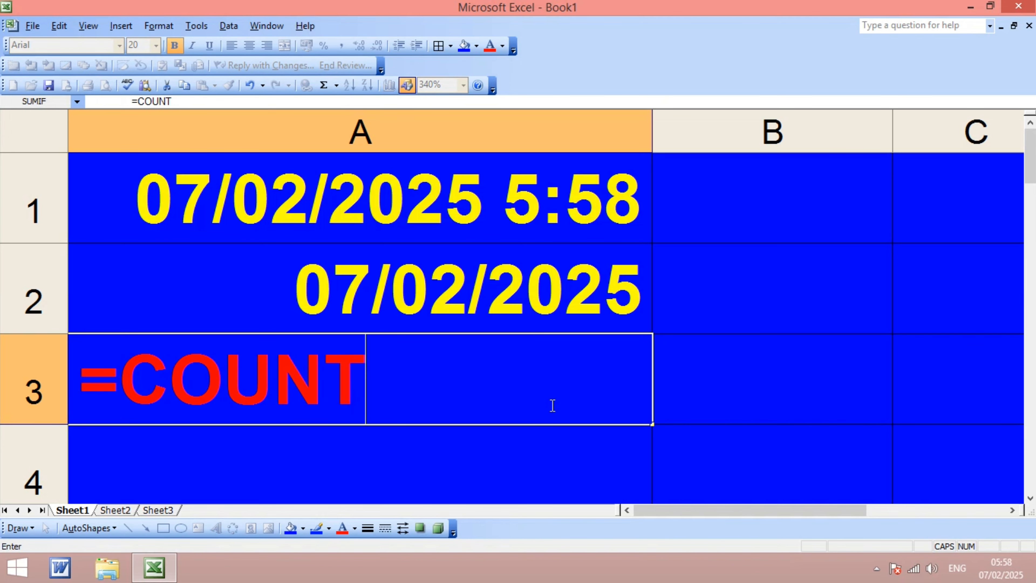
pyautogui.write('(')
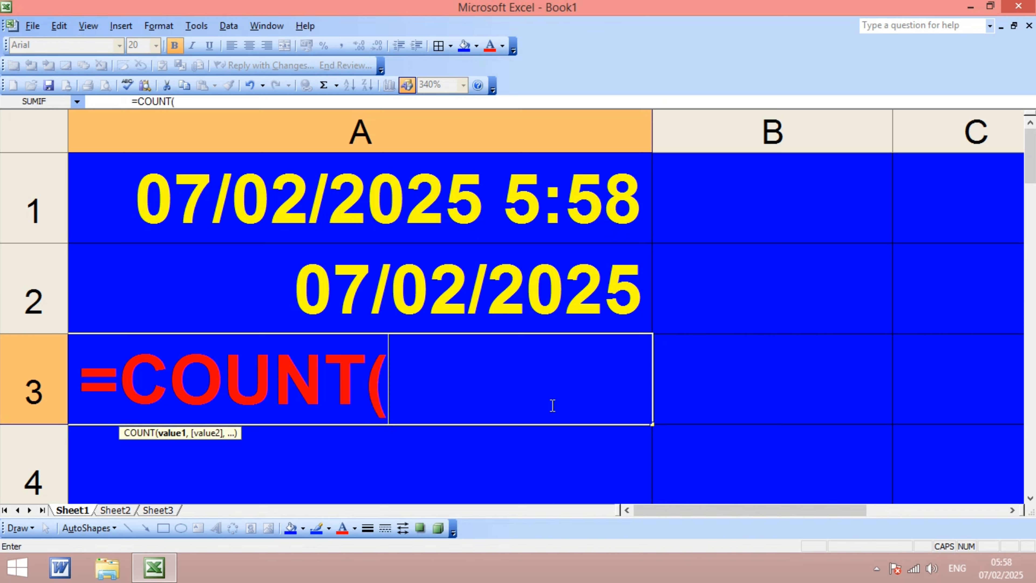
pyautogui.write('40')
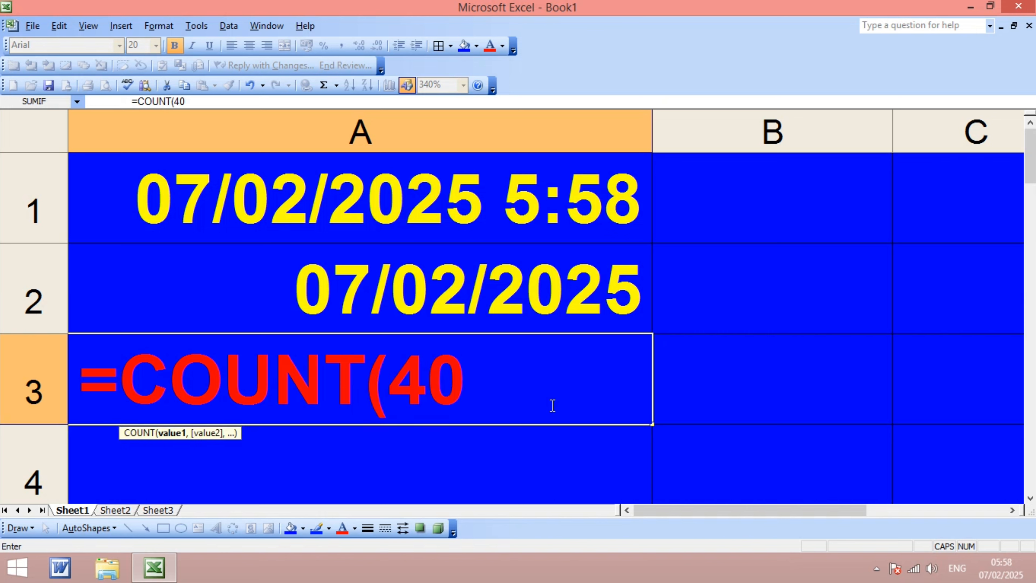
pyautogui.write(',20')
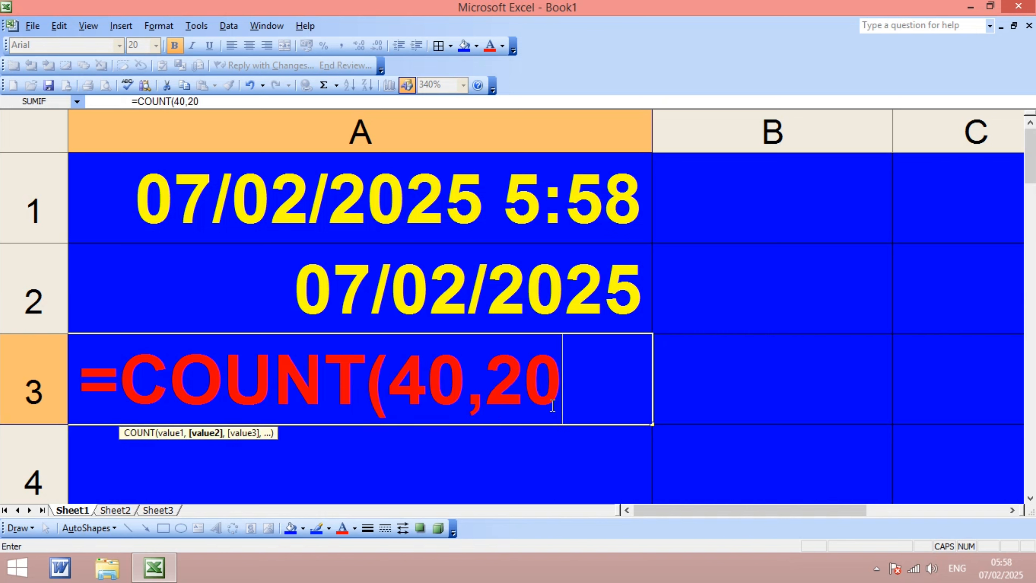
pyautogui.write(',30')
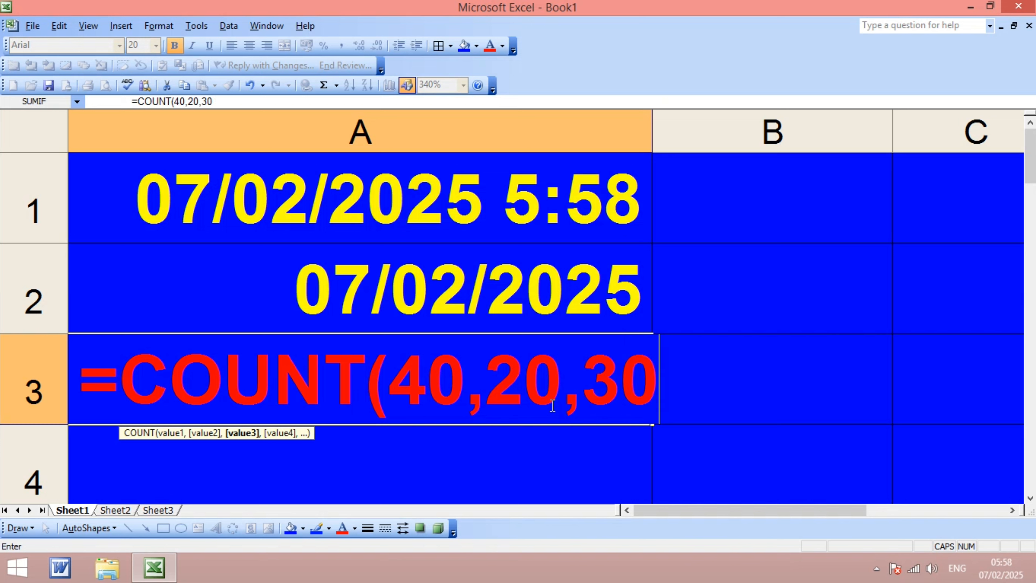
pyautogui.write(',')
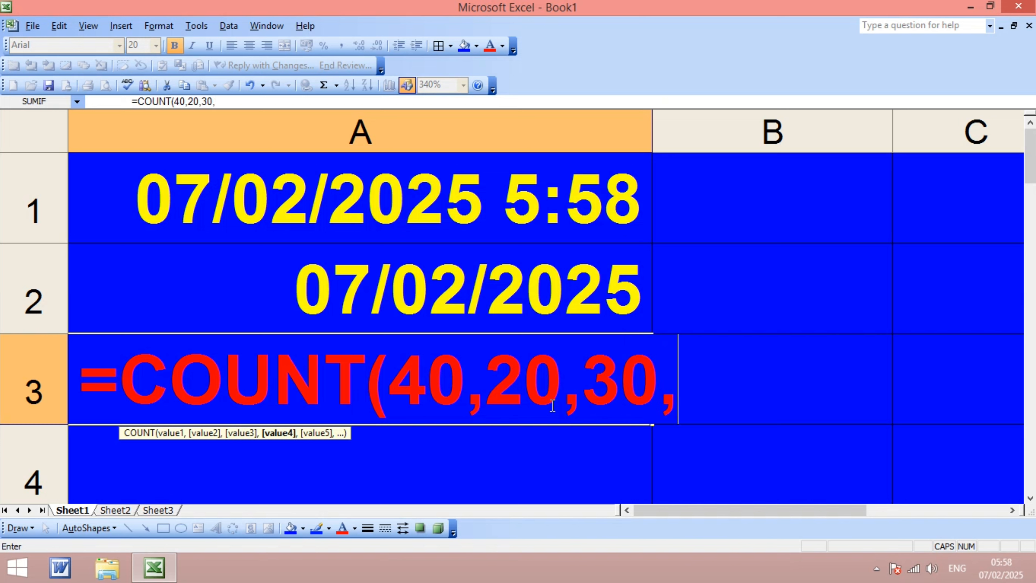
pyautogui.write('80,')
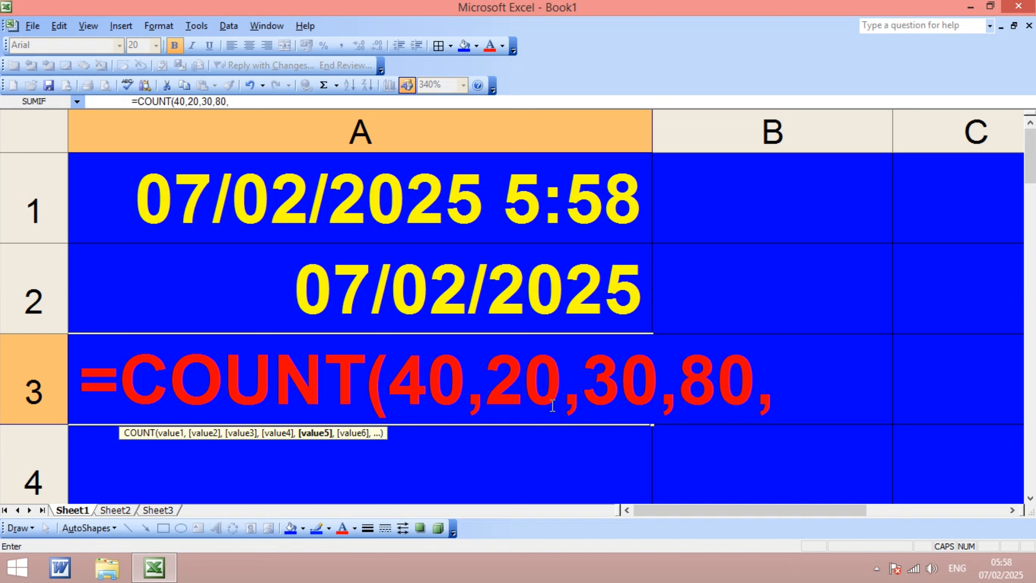
pyautogui.write('60')
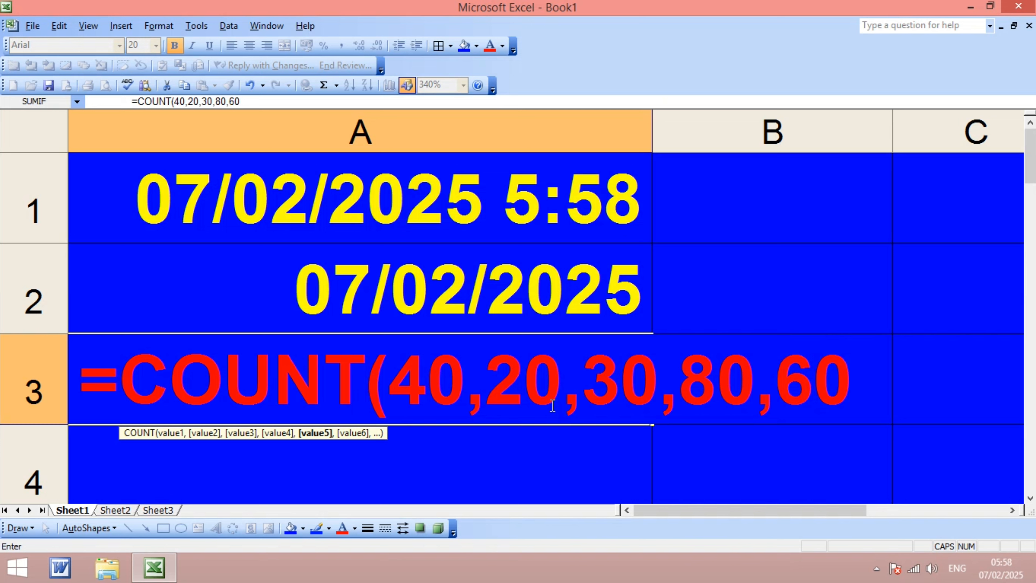
pyautogui.write(')')
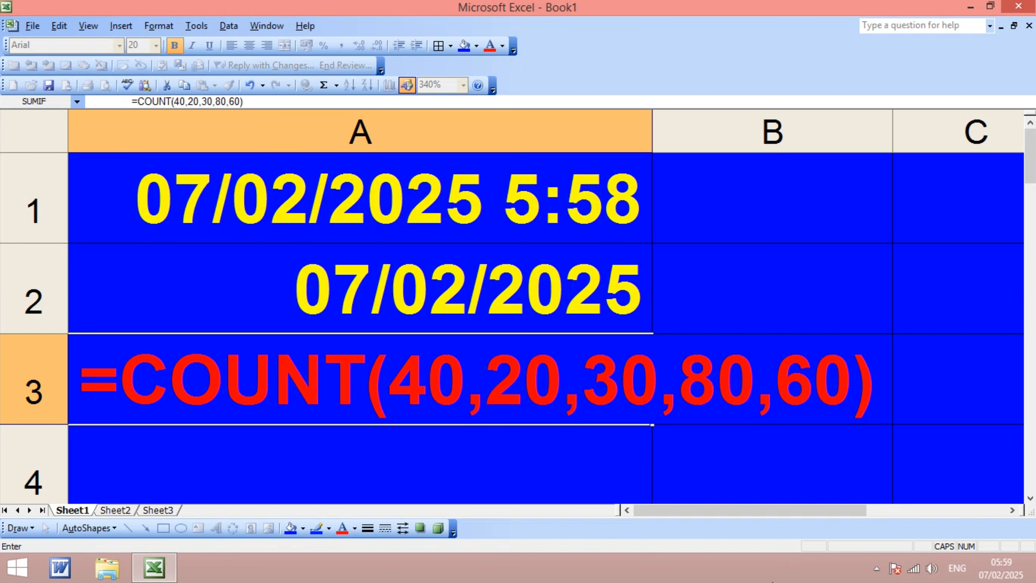
pyautogui.press('Return')
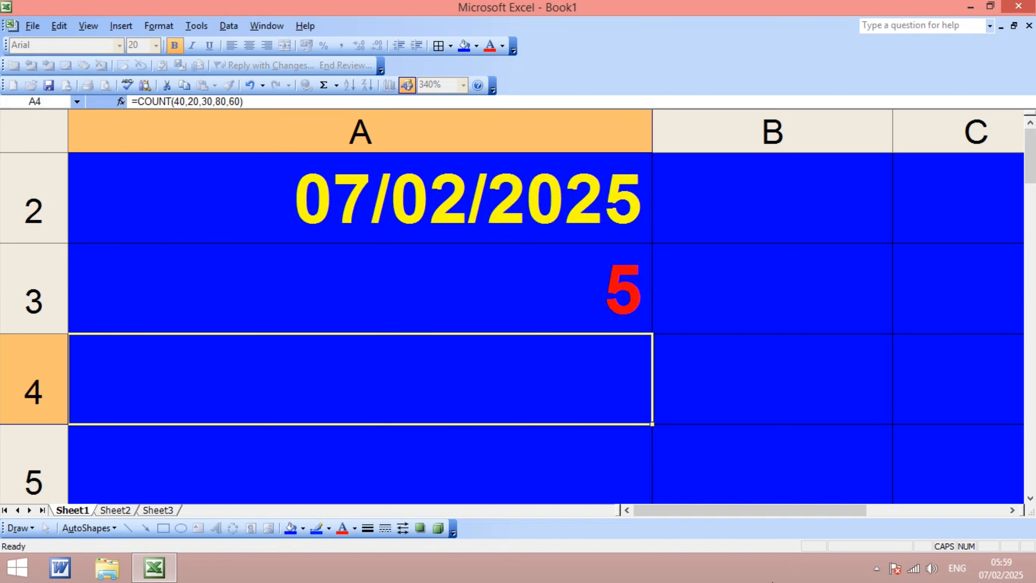
pyautogui.click(561, 319)
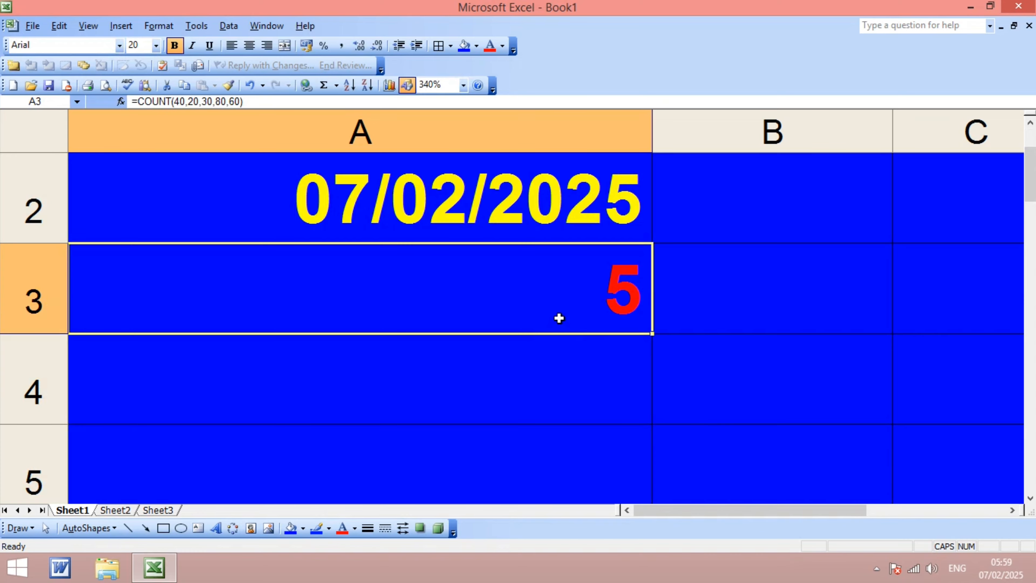
pyautogui.scroll(1, 565, 322)
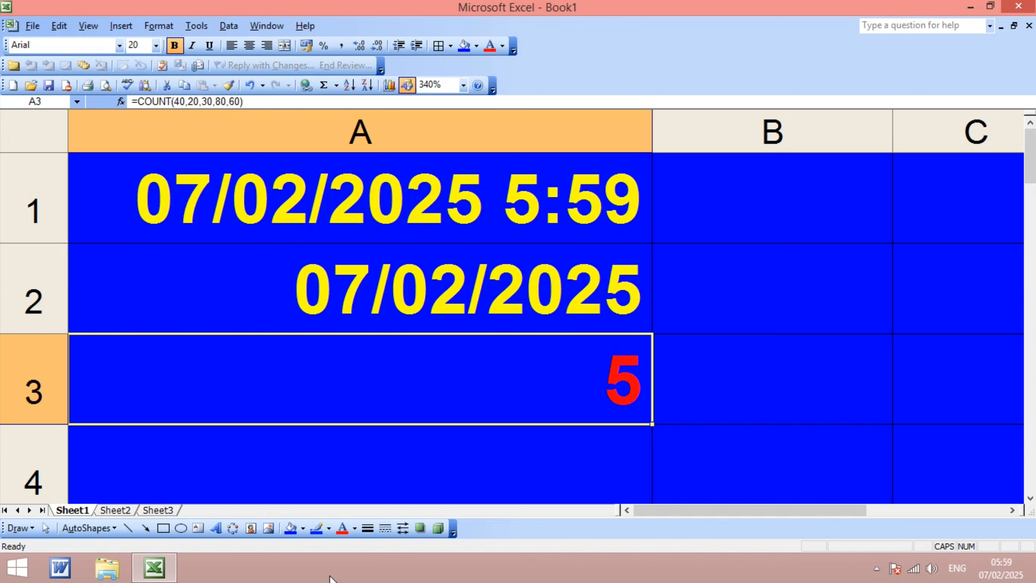
# - Select cell A4 and shrink the height of row 4 slightly
pyautogui.click(243, 473)
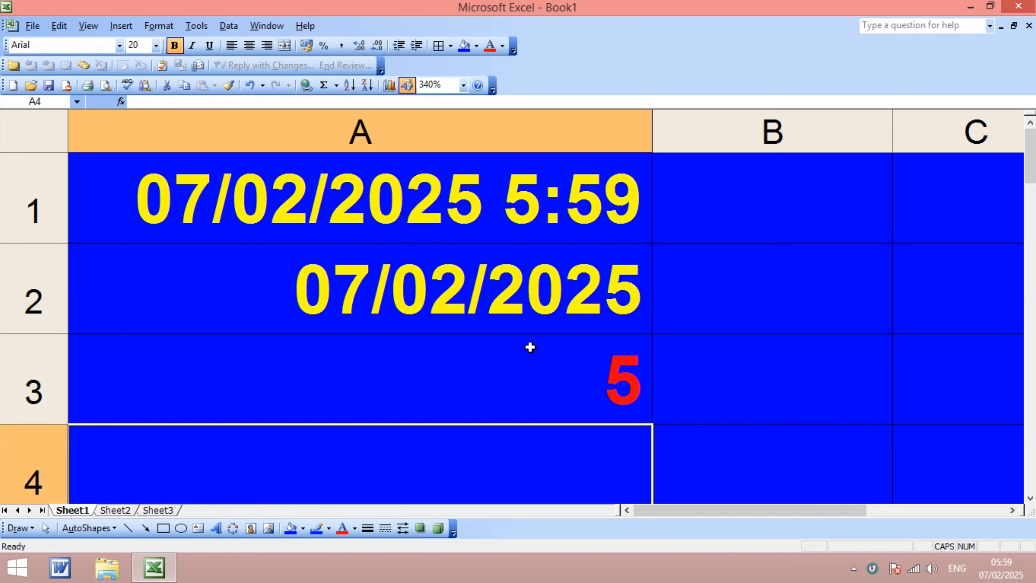
pyautogui.scroll(-1, 420, 347)
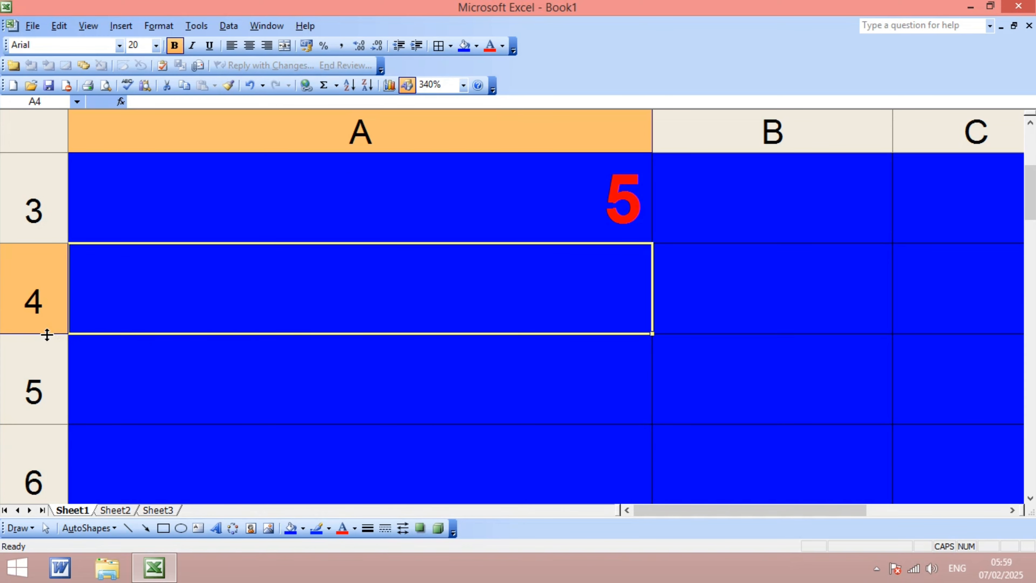
pyautogui.moveTo(45, 333); pyautogui.dragTo(102, 308)
pyautogui.scroll(1, 211, 282)
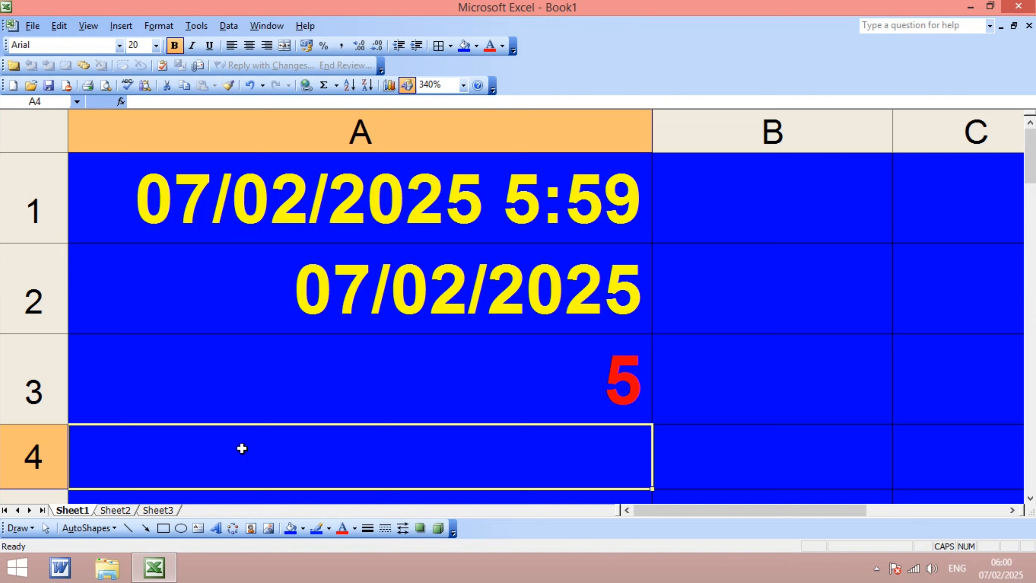
# - Enter a LEN formula in cell A4 that counts the characters of a quoted name
pyautogui.write('=')
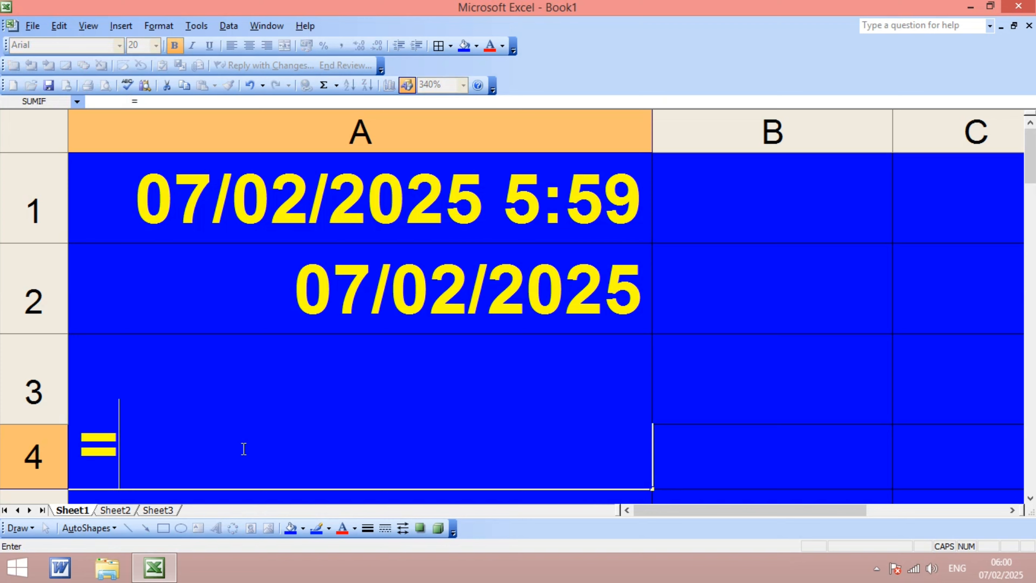
pyautogui.write('LEN')
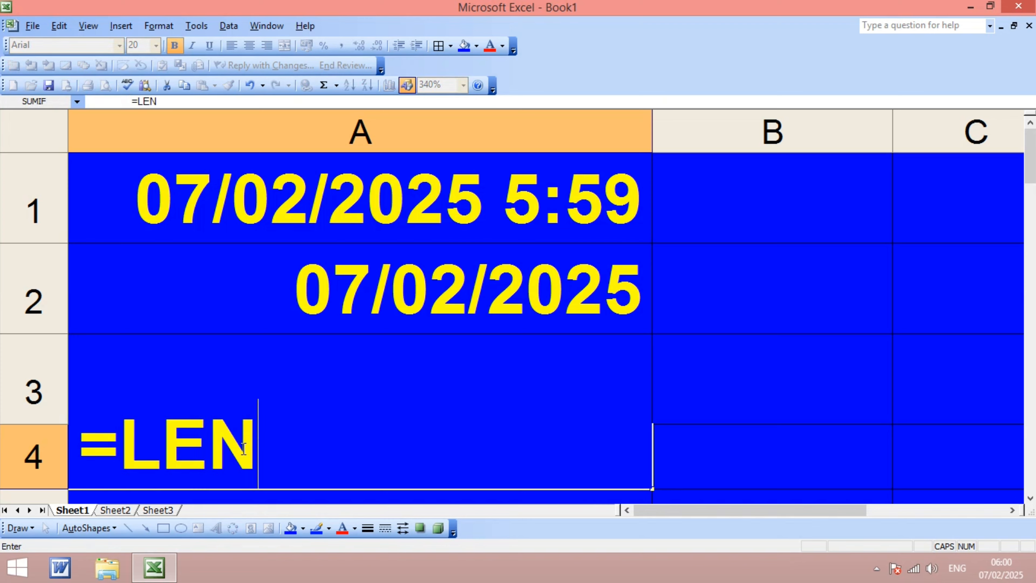
pyautogui.write('(')
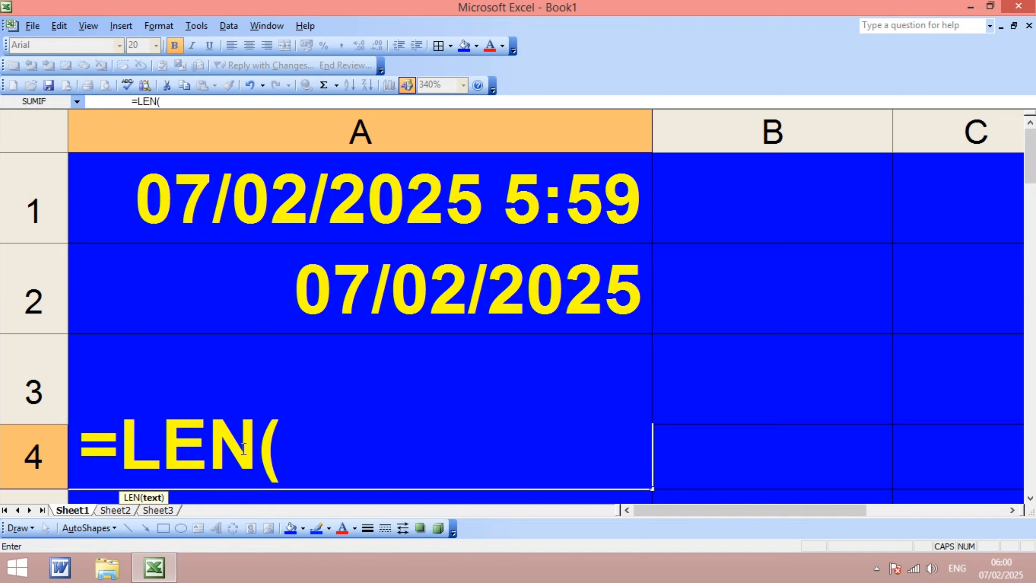
pyautogui.write('"')
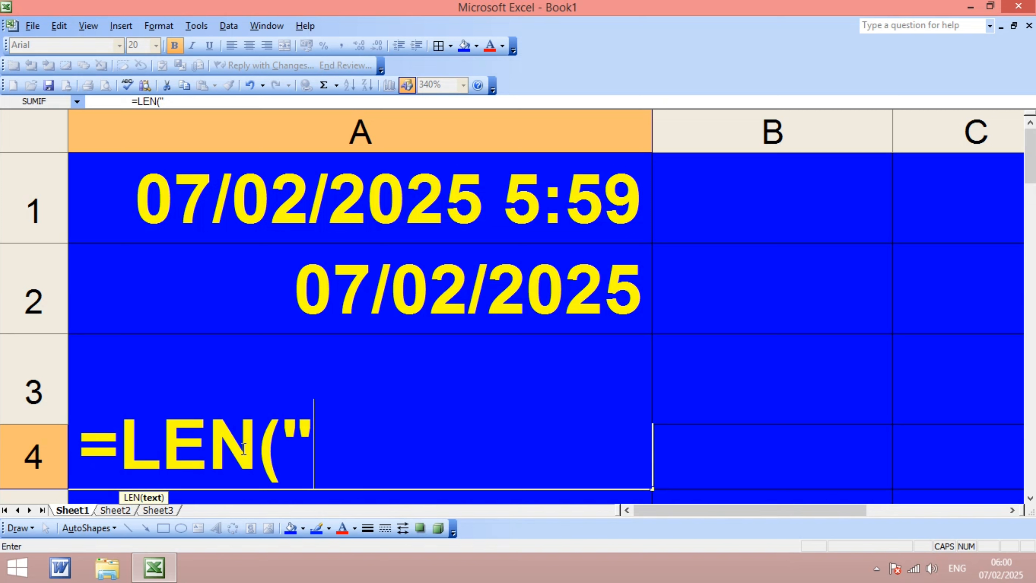
pyautogui.write('DILIP')
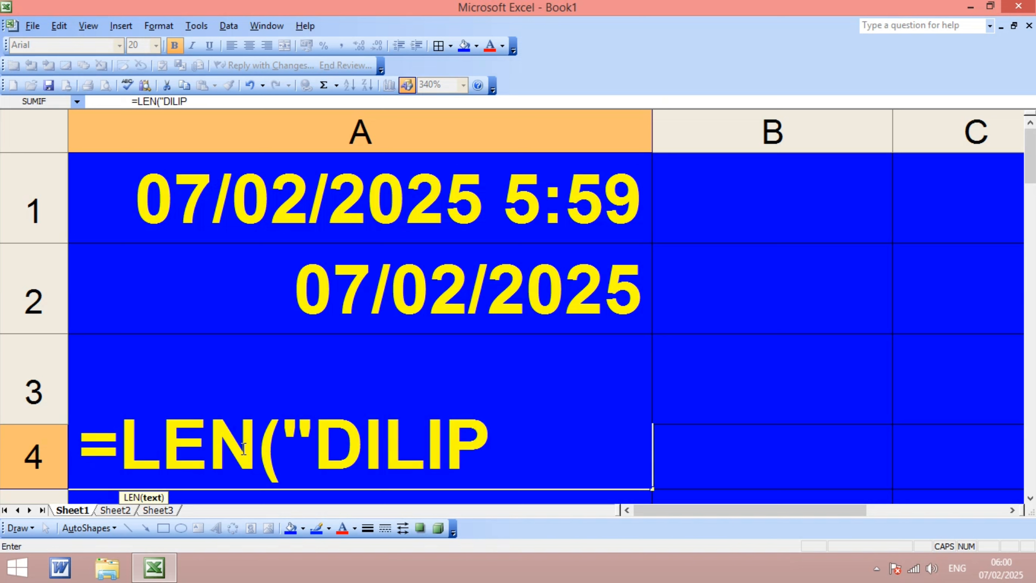
pyautogui.write('")')
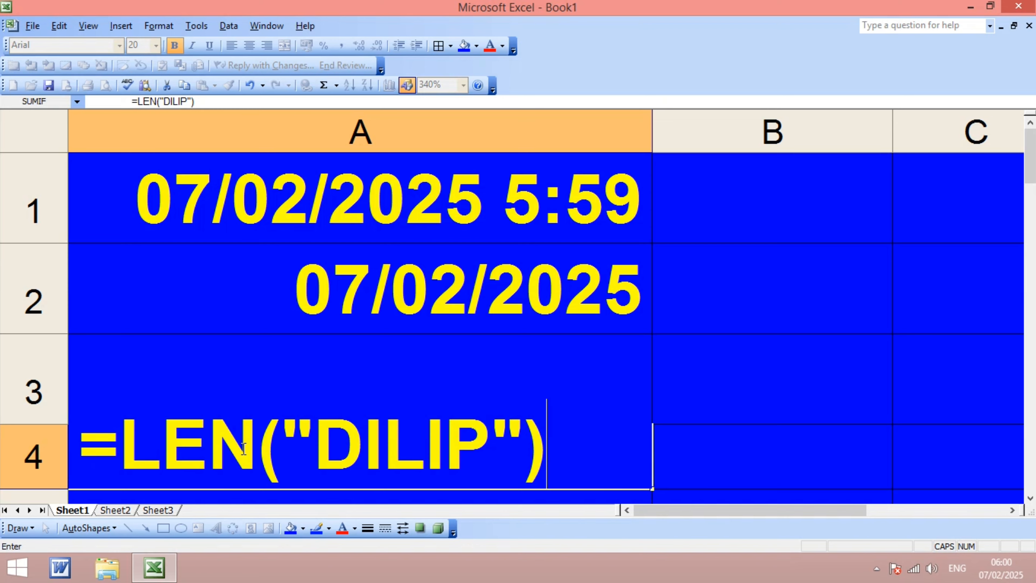
pyautogui.press('Return')
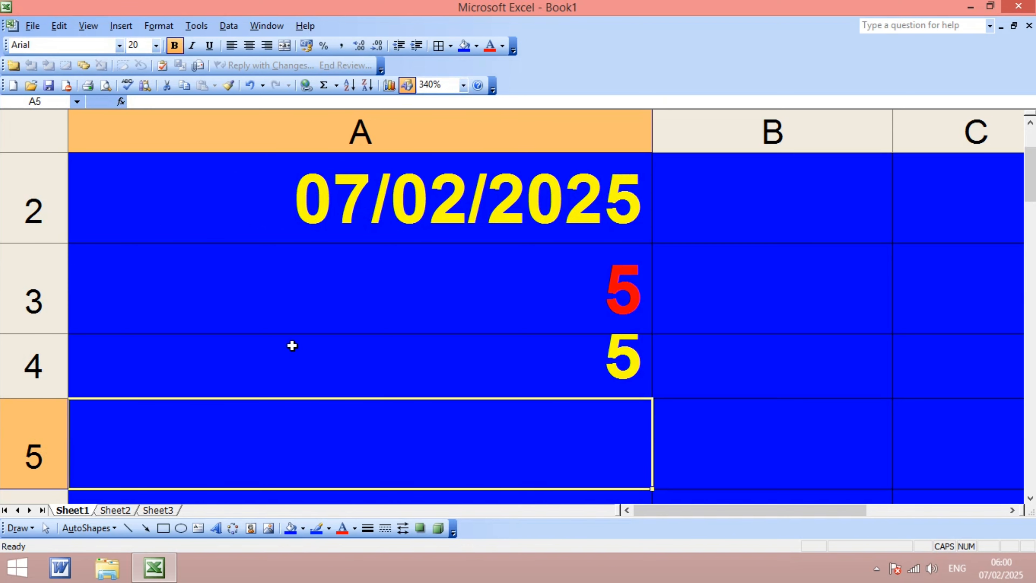
# - Enlarge row 4 back to full height and clear the contents of cell A4
pyautogui.click(385, 370)
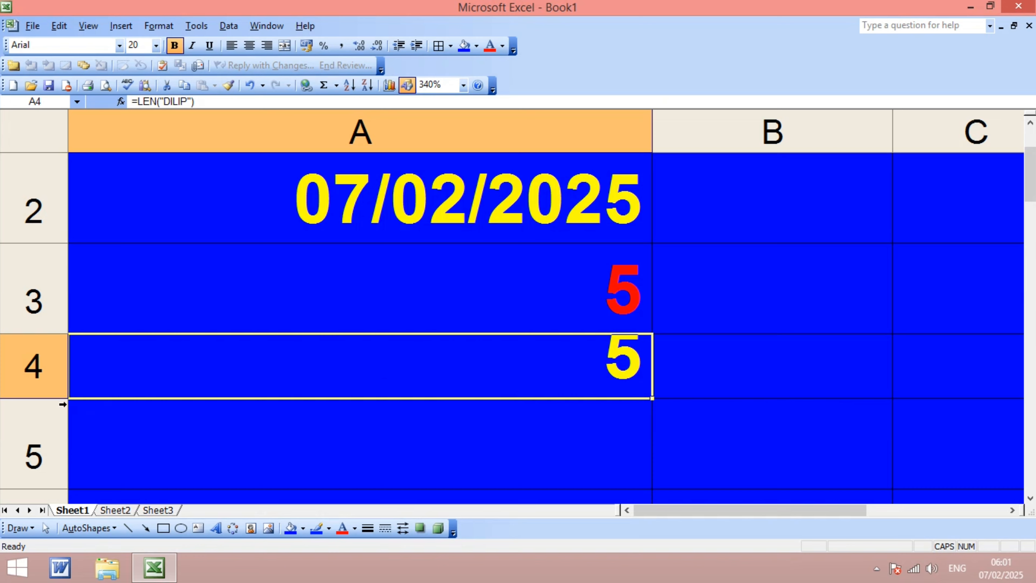
pyautogui.moveTo(58, 401); pyautogui.dragTo(58, 428)
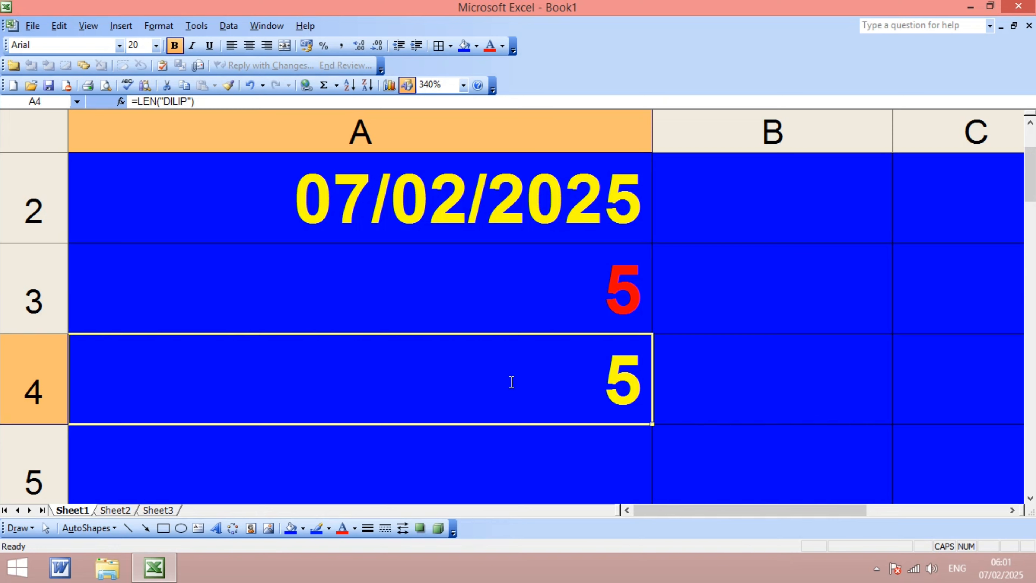
pyautogui.press('BackSpace')
pyautogui.press('Return')
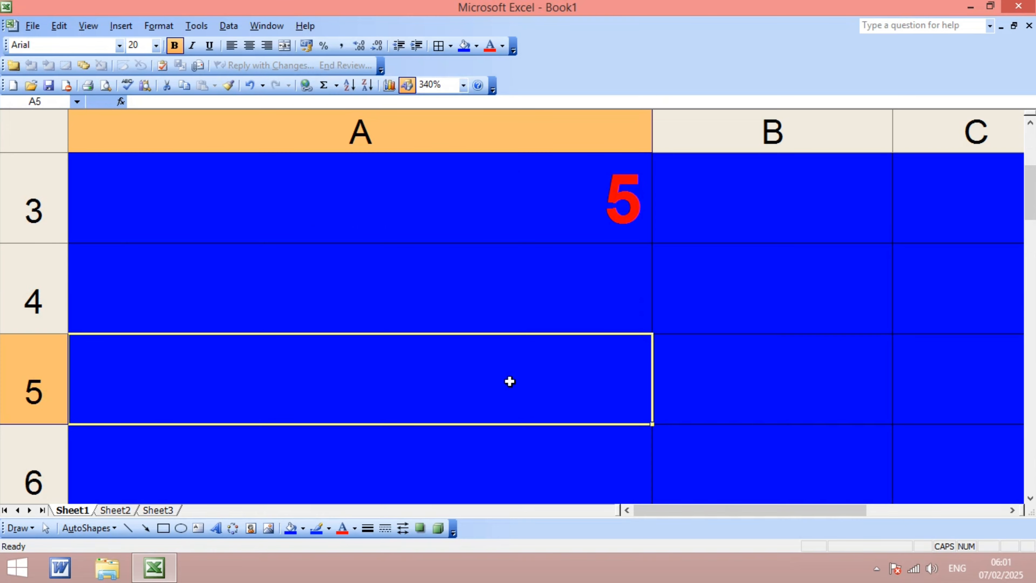
# - Enter a LEN formula with a different quoted name in cell A4, then reselect that cell
pyautogui.press('Up')
pyautogui.press('Up')
pyautogui.press('Up')
pyautogui.press('Up')
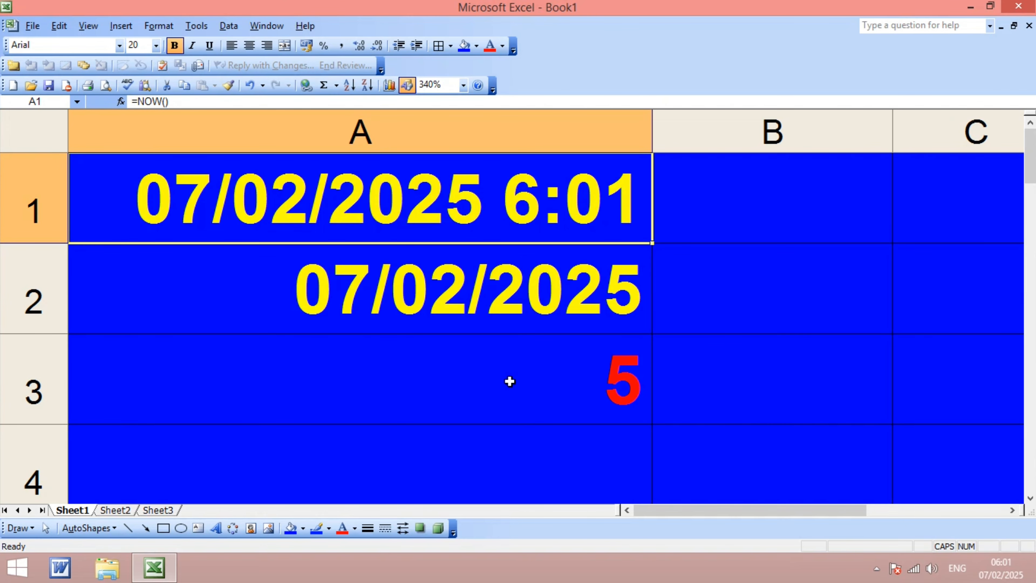
pyautogui.press('Down')
pyautogui.press('Down')
pyautogui.press('Down')
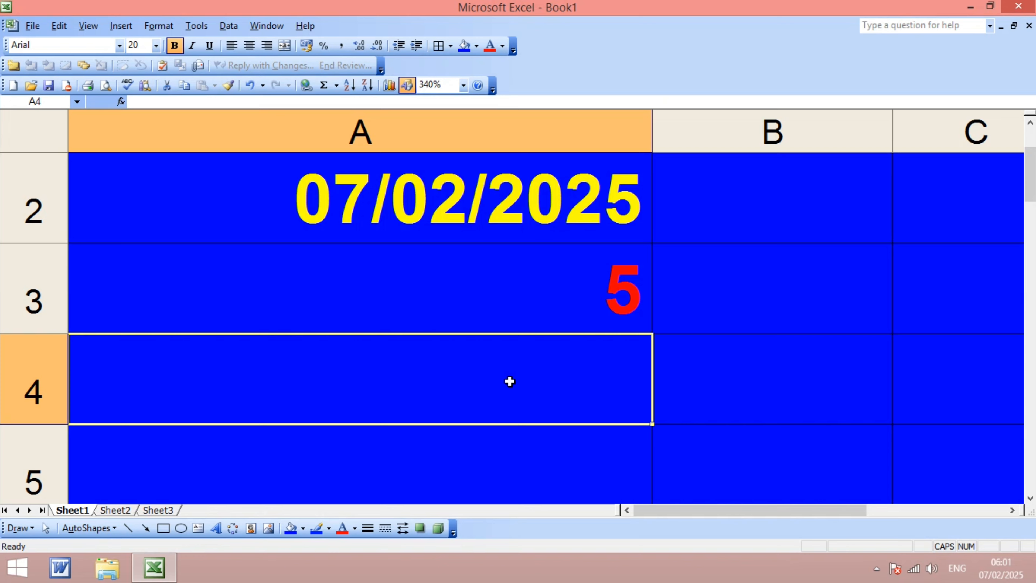
pyautogui.write('=LE')
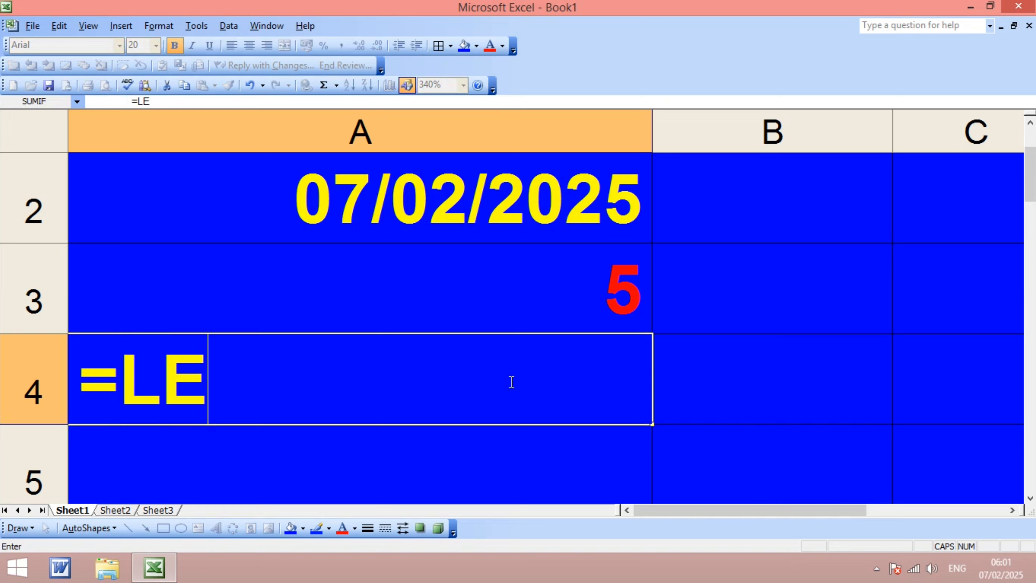
pyautogui.write('N(')
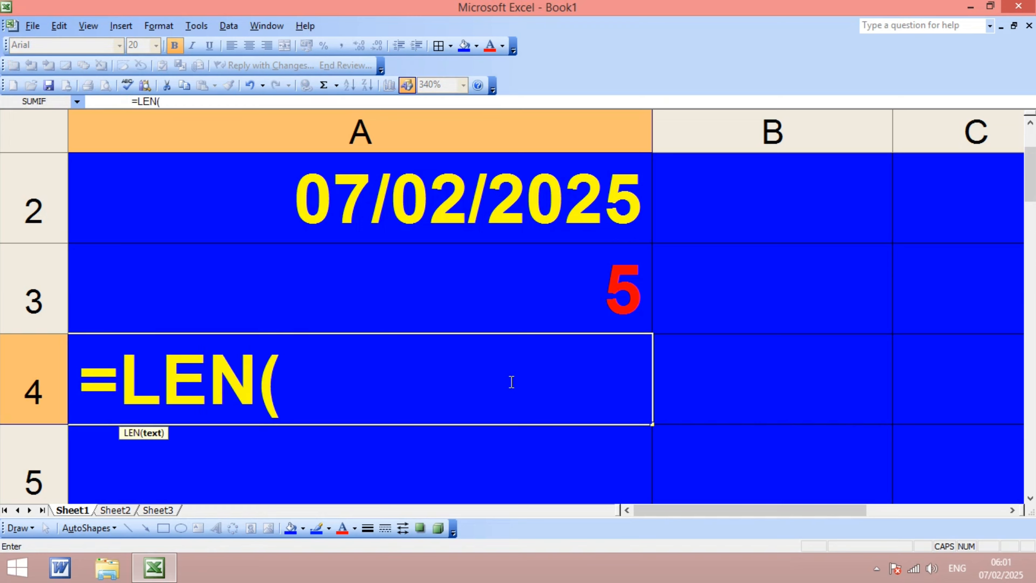
pyautogui.write('"S')
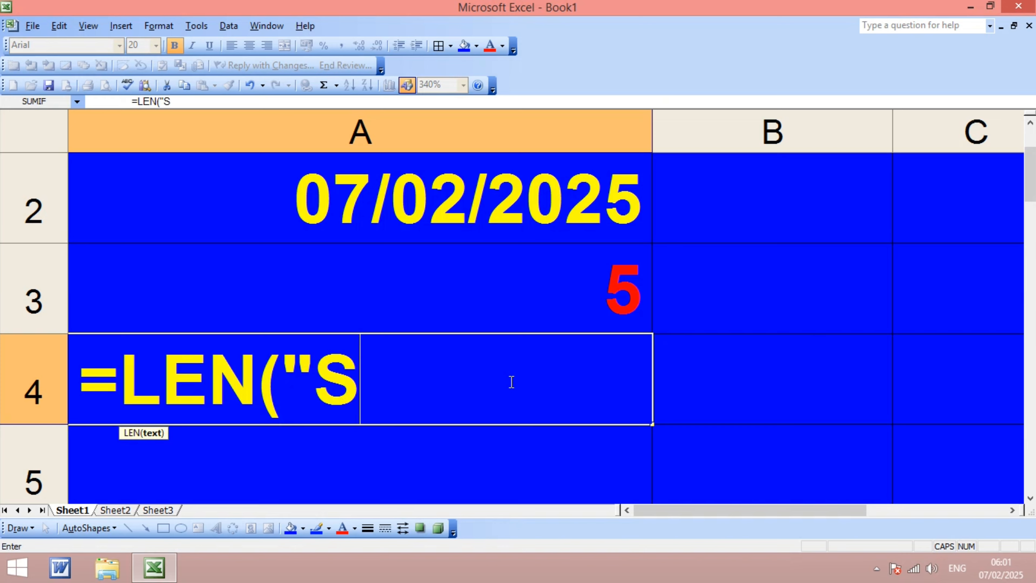
pyautogui.press('BackSpace')
pyautogui.write('ANU"')
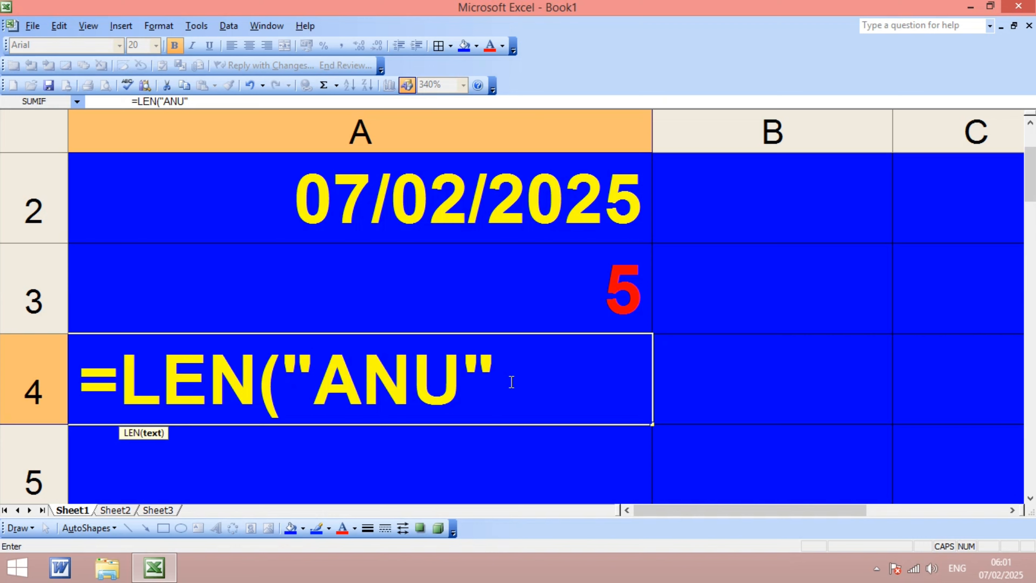
pyautogui.write(')')
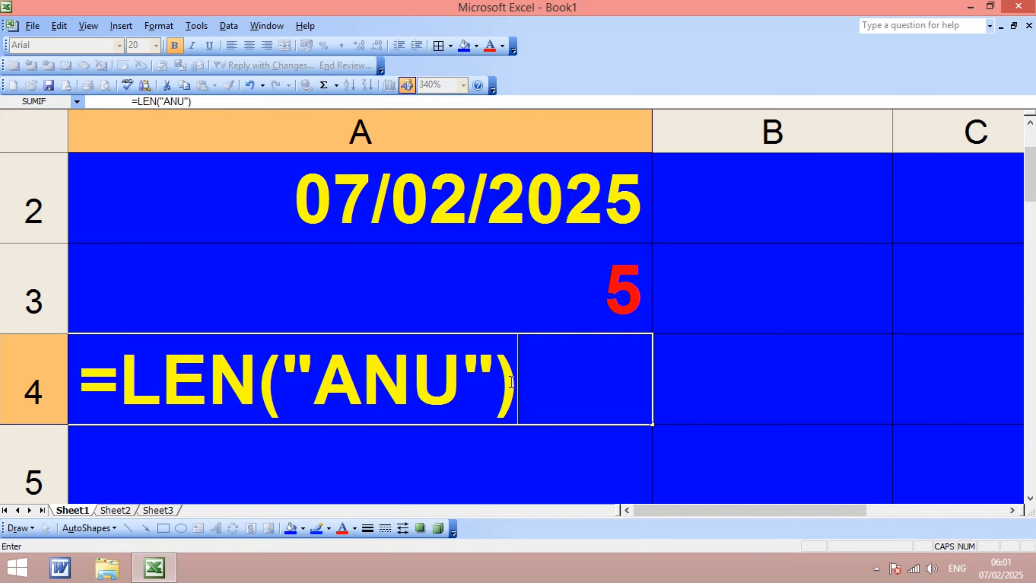
pyautogui.press('Return')
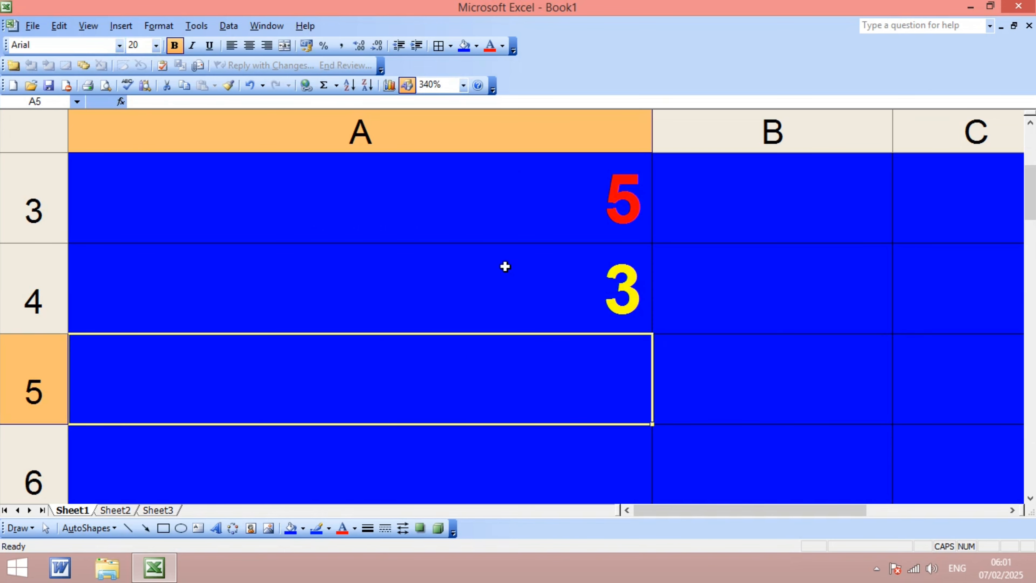
pyautogui.press('Up')
pyautogui.scroll(1, 517, 270)
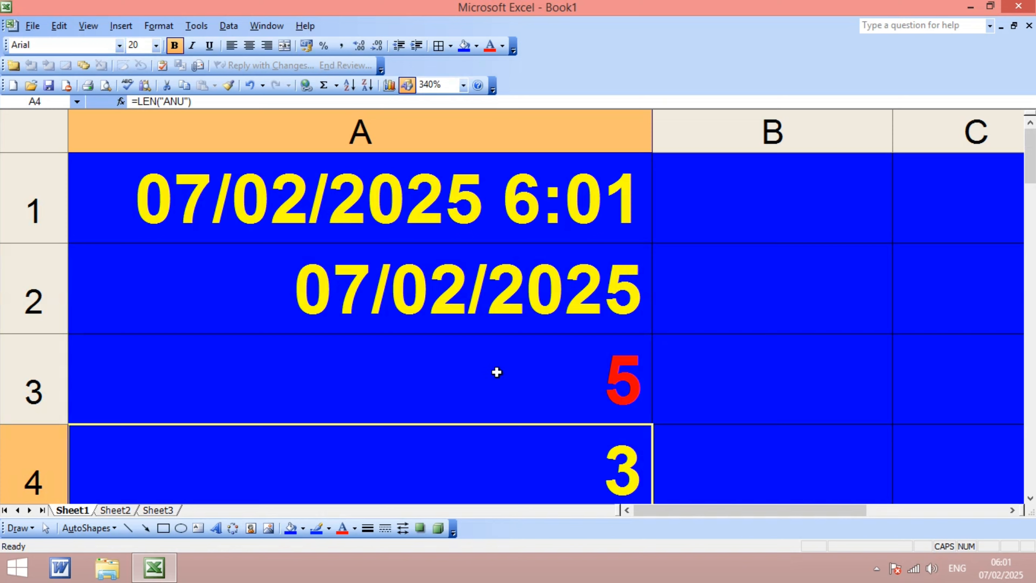